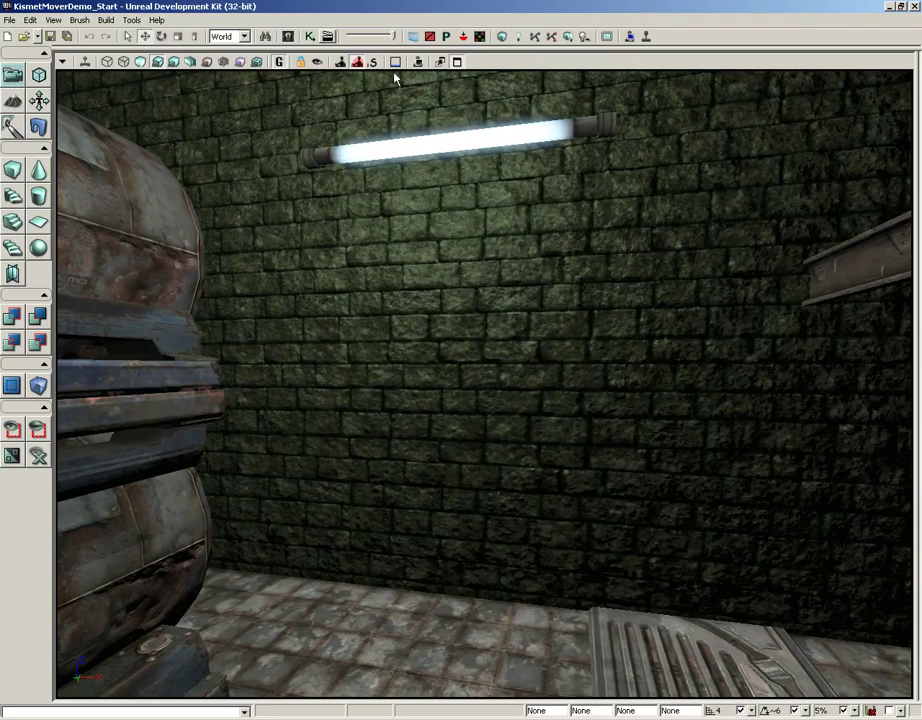
- Open M_CH_Gibs_Corrupt01 from the Content Browser's Materials in the Material Editor
click(287, 36)
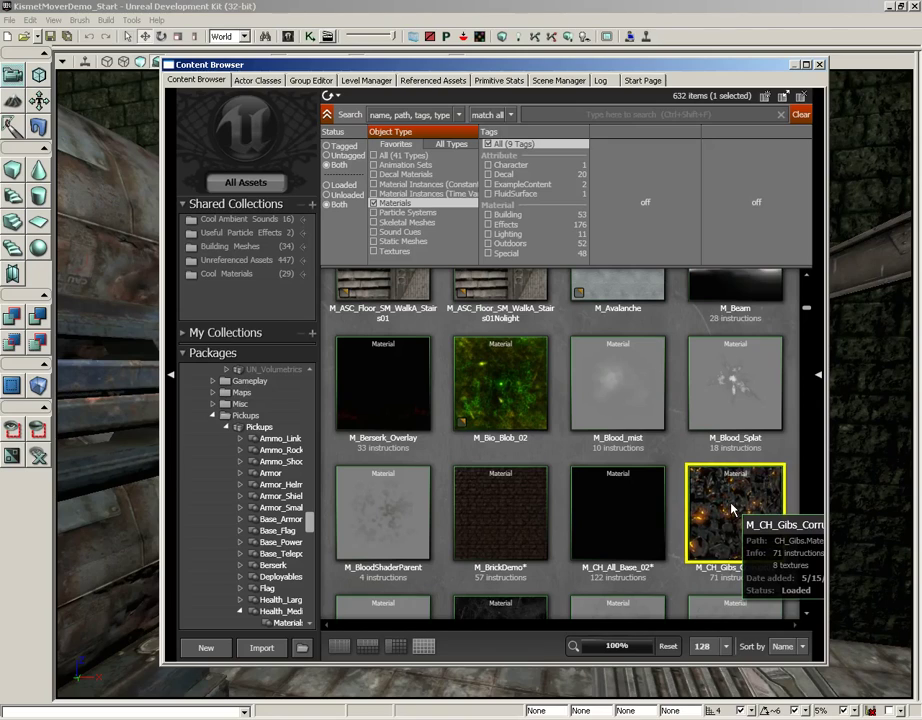
double_click(733, 510)
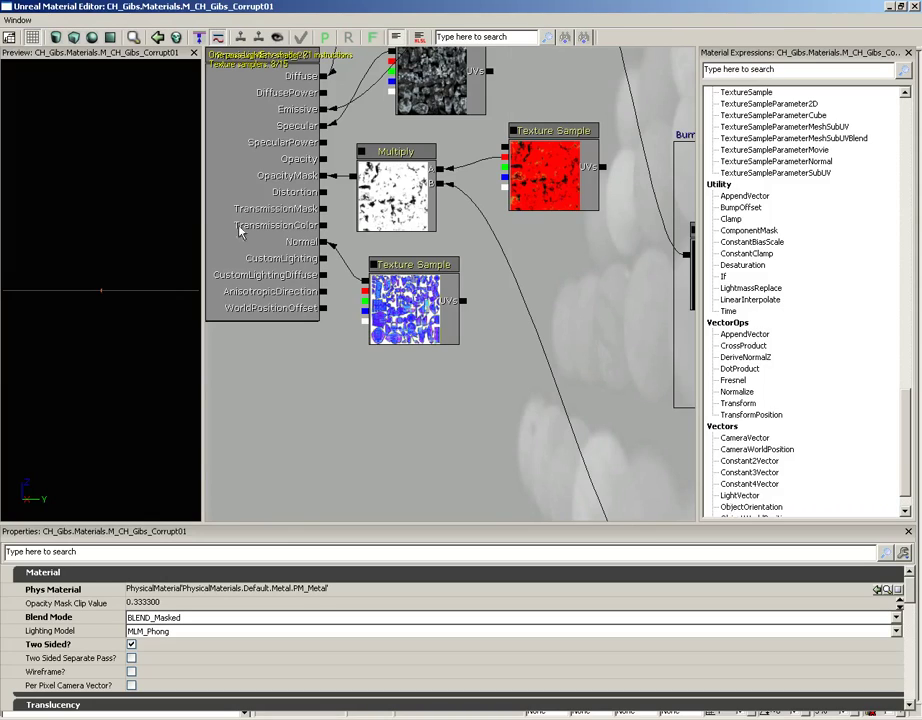
click(17, 20)
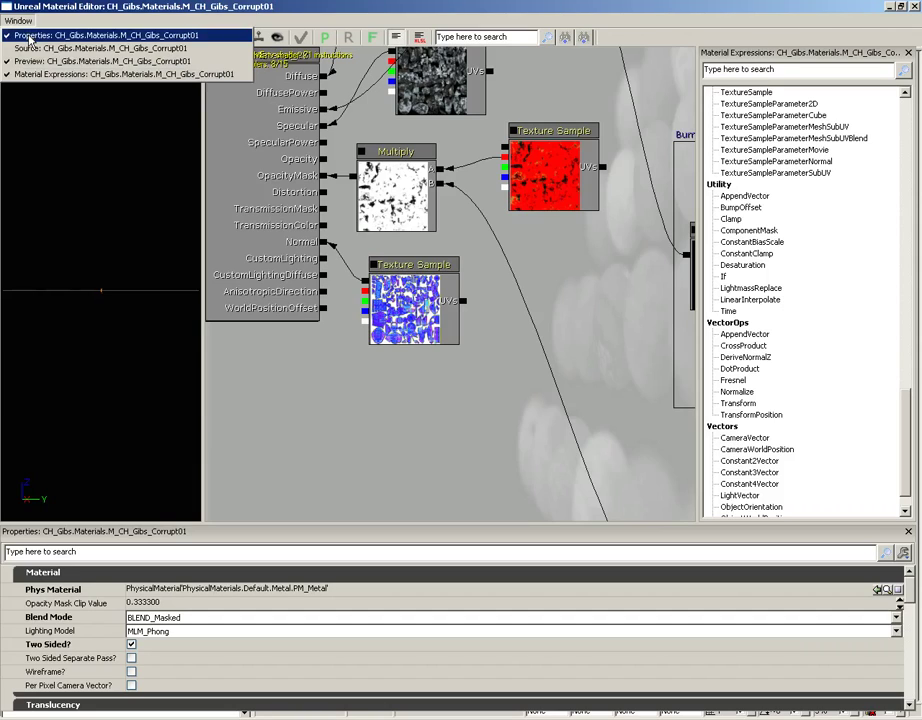
click(30, 18)
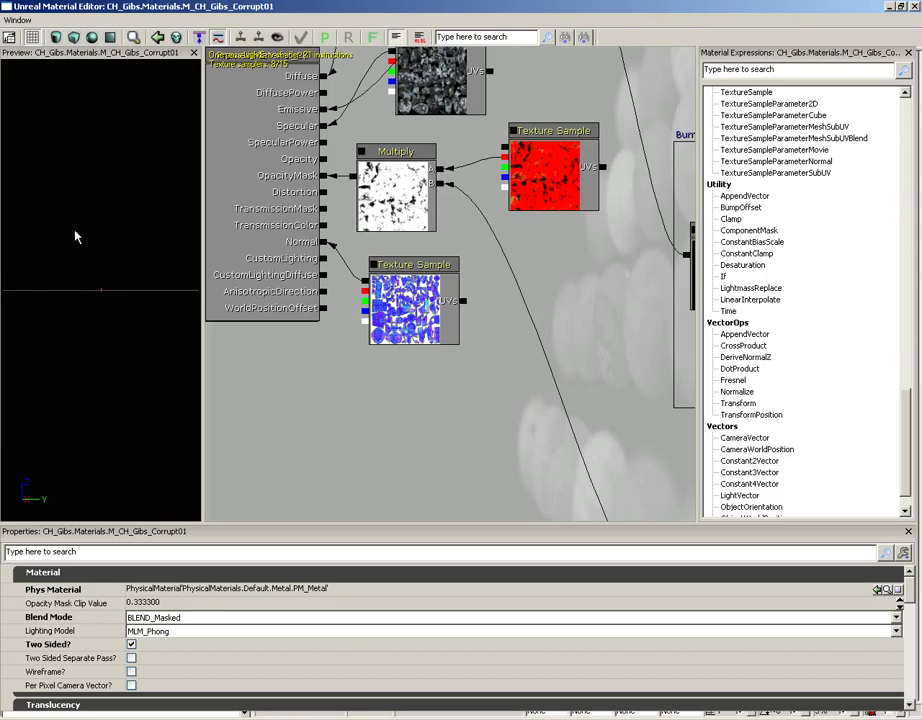
- Orbit the Preview camera downward and around until the glowing orange gib mesh shows
drag(68, 191, 96, 65)
drag(91, 203, 137, 253)
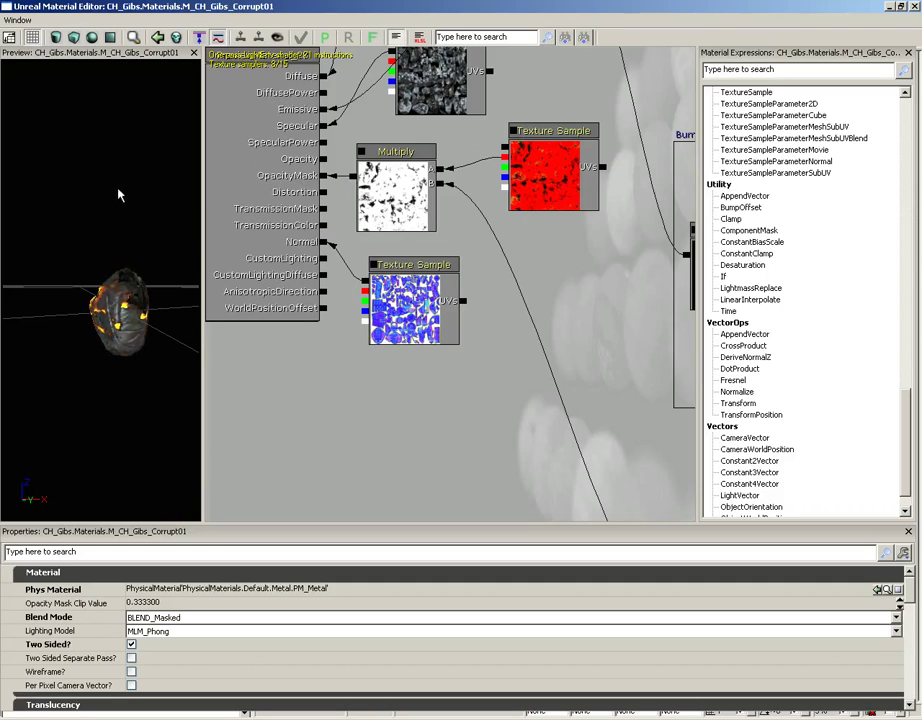
mouse_move(118, 195)
mouse_down()
mouse_move(3, 180)
mouse_move(55, 176)
mouse_move(118, 189)
mouse_up()
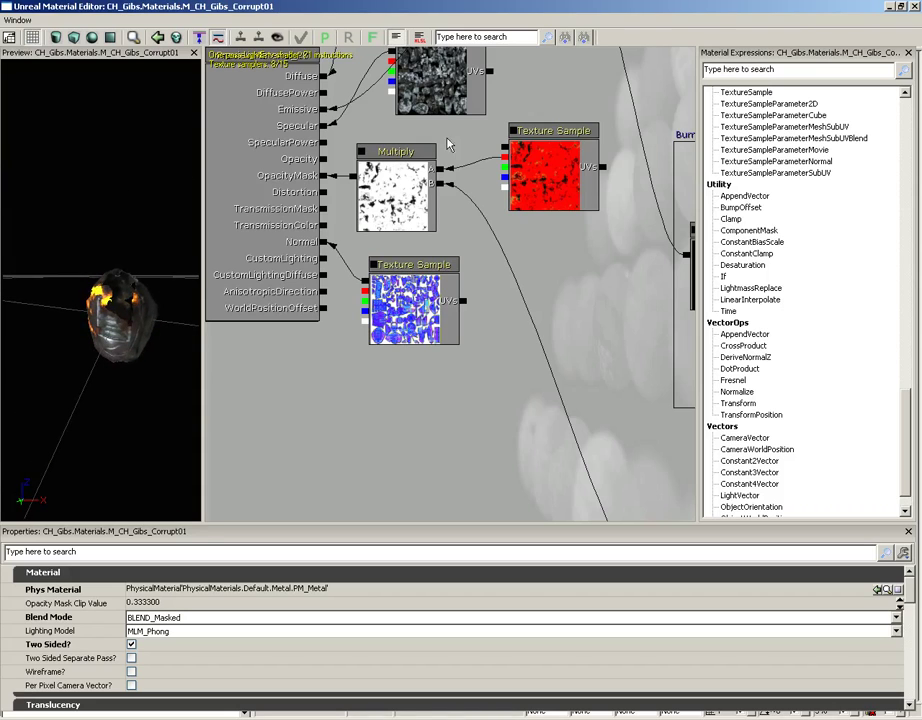
- Zoom out of the graph and pan to centre on the Burnout Emissive group
scroll(594, 268, down, 5)
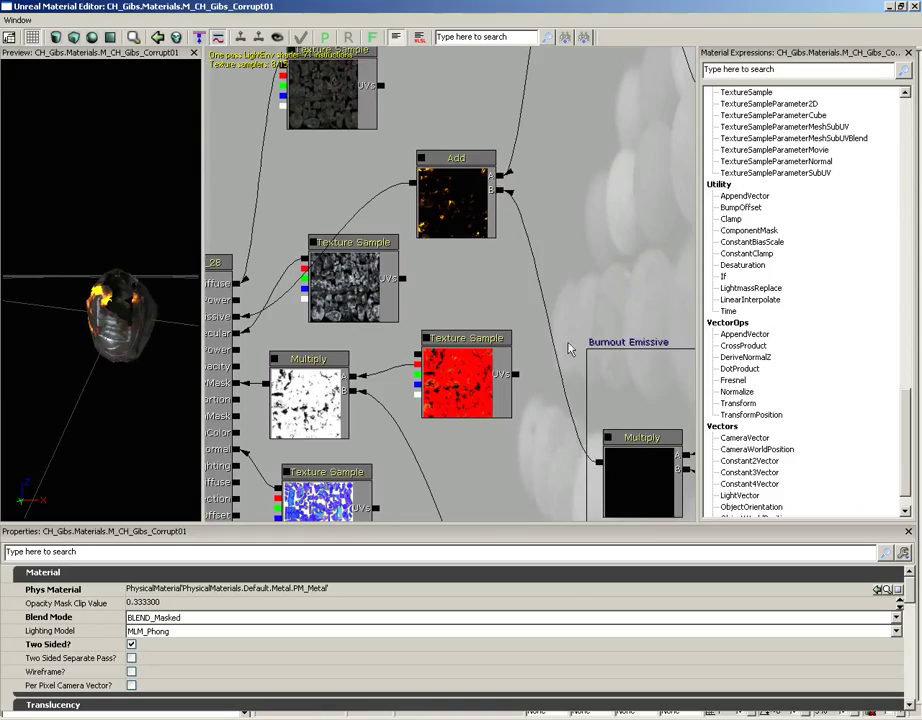
drag(536, 238, 365, 457)
drag(355, 405, 472, 319)
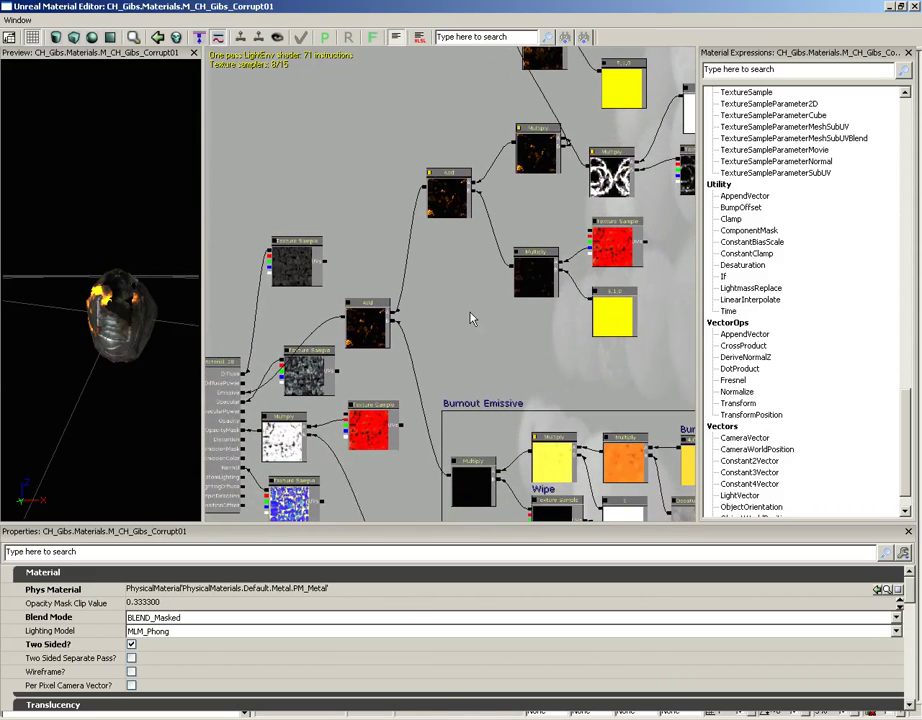
drag(472, 319, 507, 270)
- Zoom in on the burnout Multiply and Add nodes and select a Multiply node
scroll(507, 300, up, 2)
scroll(505, 345, down, 4)
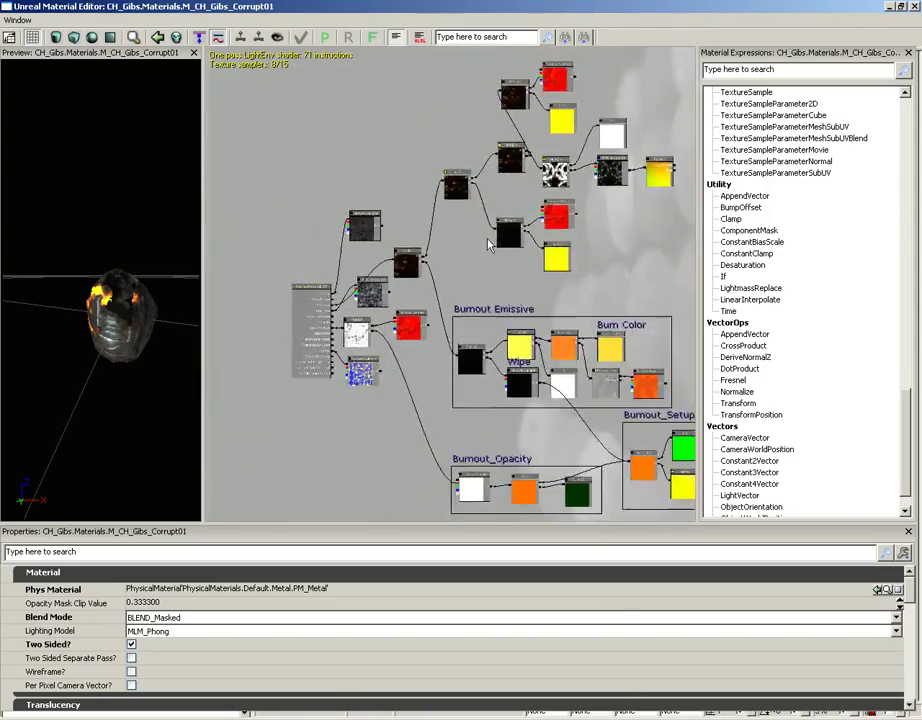
scroll(488, 346, up, 4)
scroll(480, 320, down, 1)
scroll(500, 290, up, 3)
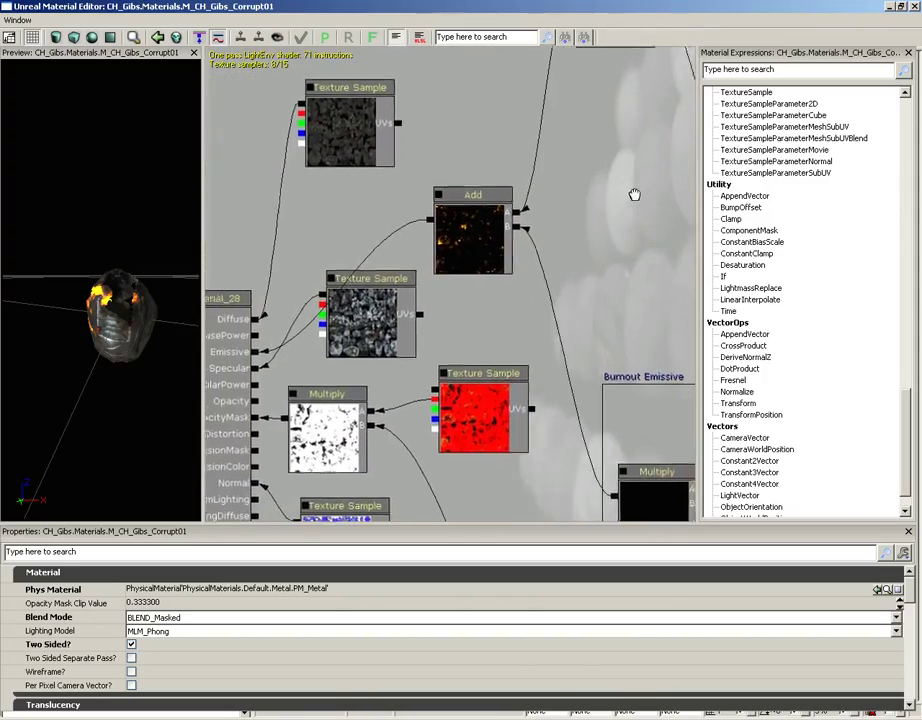
scroll(638, 194, down, 1)
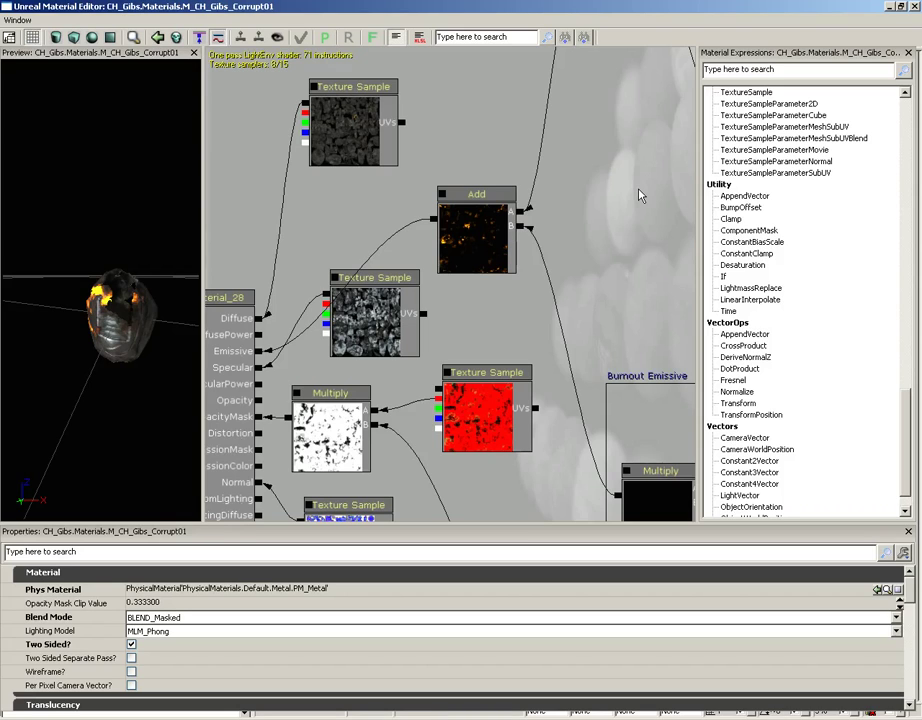
drag(543, 206, 366, 379)
drag(600, 285, 414, 258)
- Select the T_EFX_Energy_Loop_3 Texture Sample and follow the burnout branch to its Add node
click(555, 260)
drag(464, 334, 548, 299)
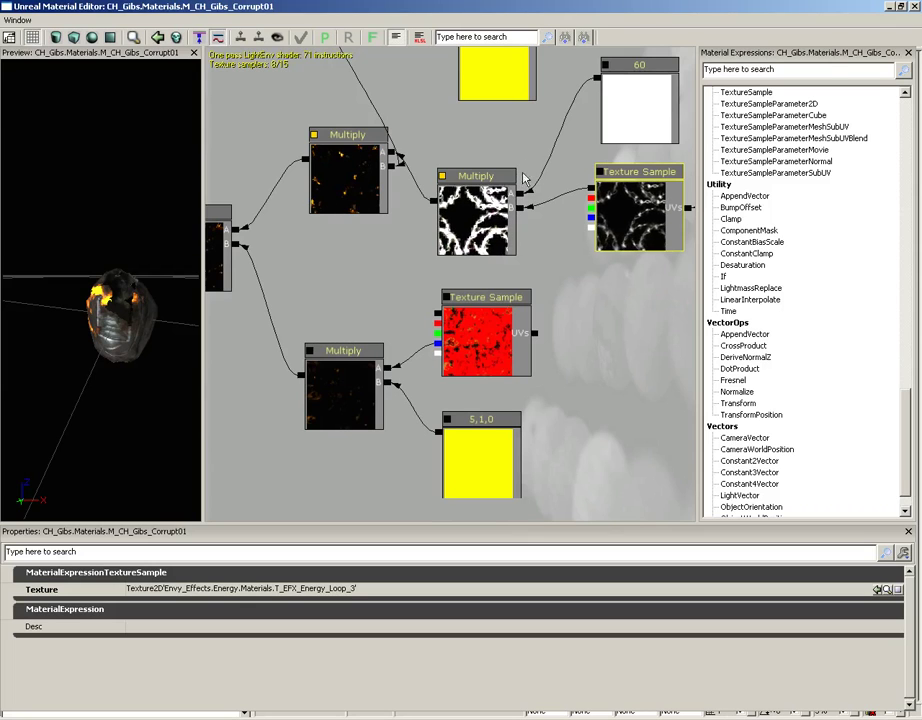
drag(465, 225, 447, 395)
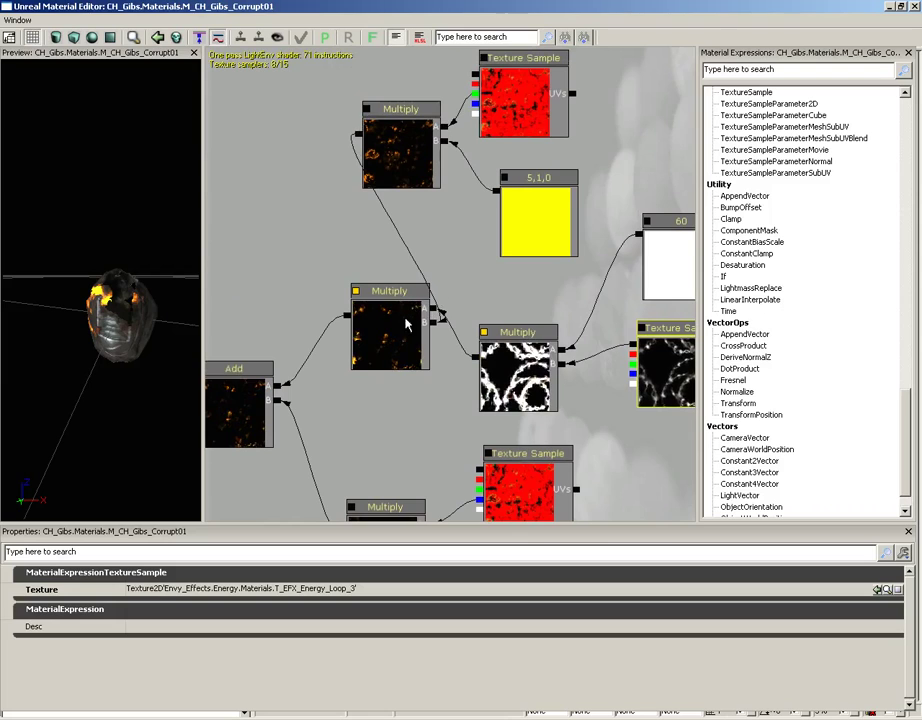
drag(468, 270, 488, 253)
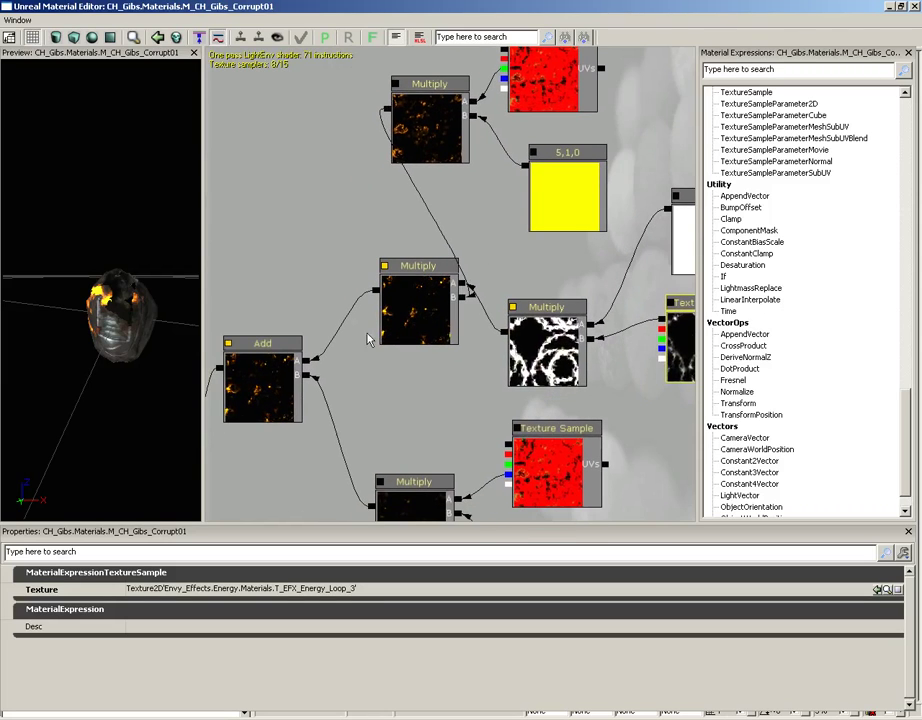
drag(382, 384, 457, 324)
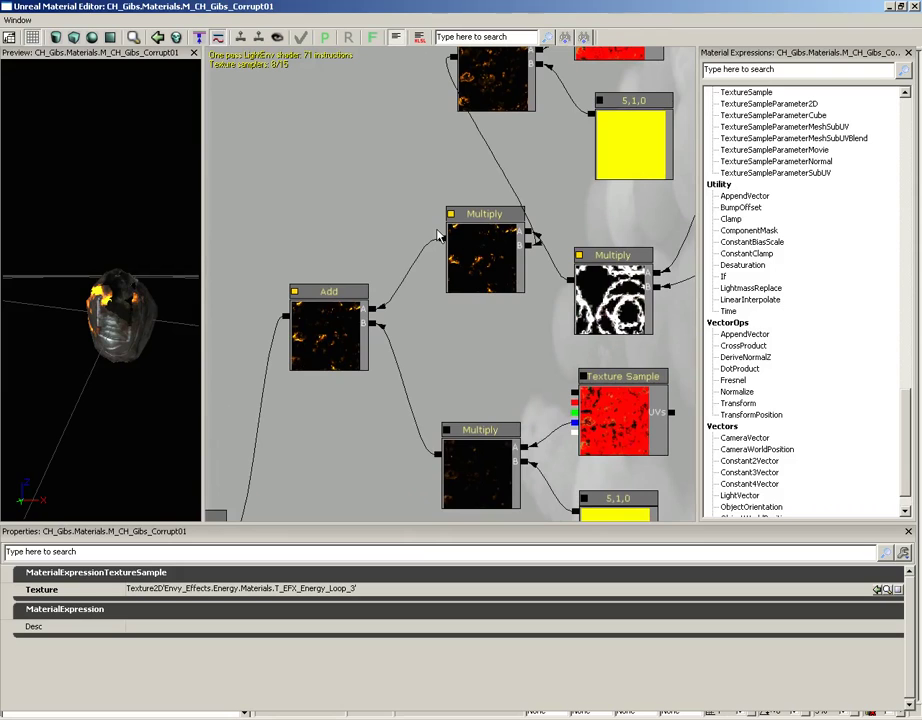
drag(412, 346, 559, 227)
- Pan back to the PreviewMaterial_28 node and scroll through its material settings
drag(547, 294, 623, 182)
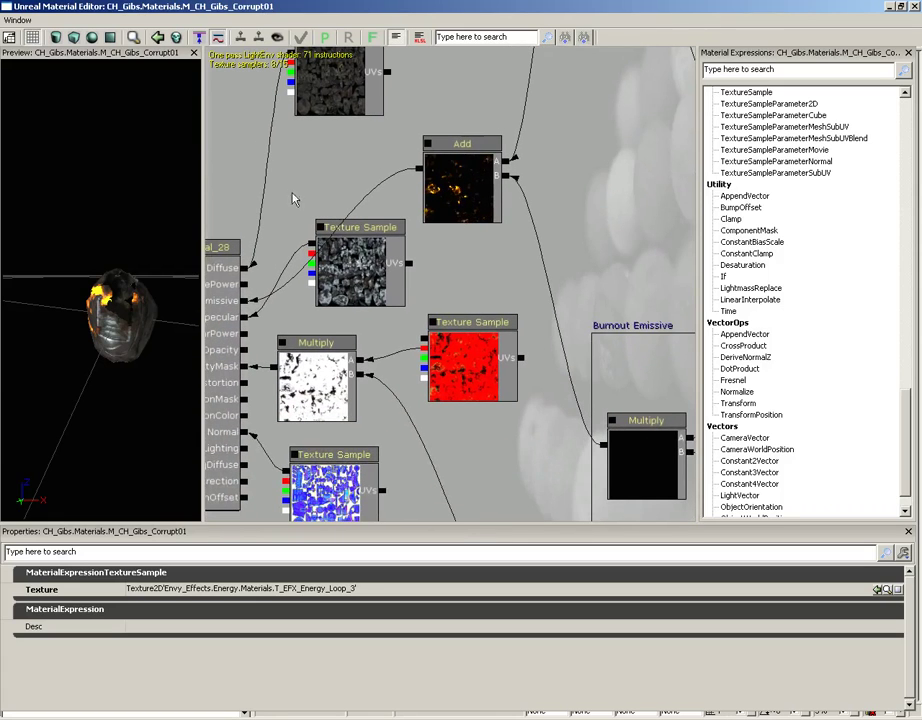
drag(212, 142, 332, 80)
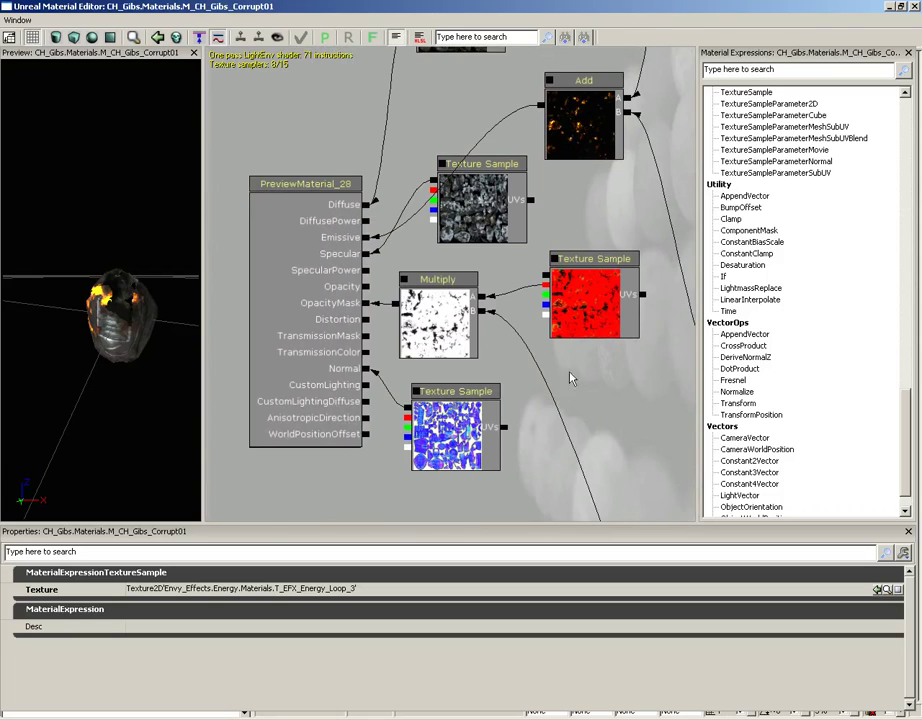
drag(570, 376, 472, 374)
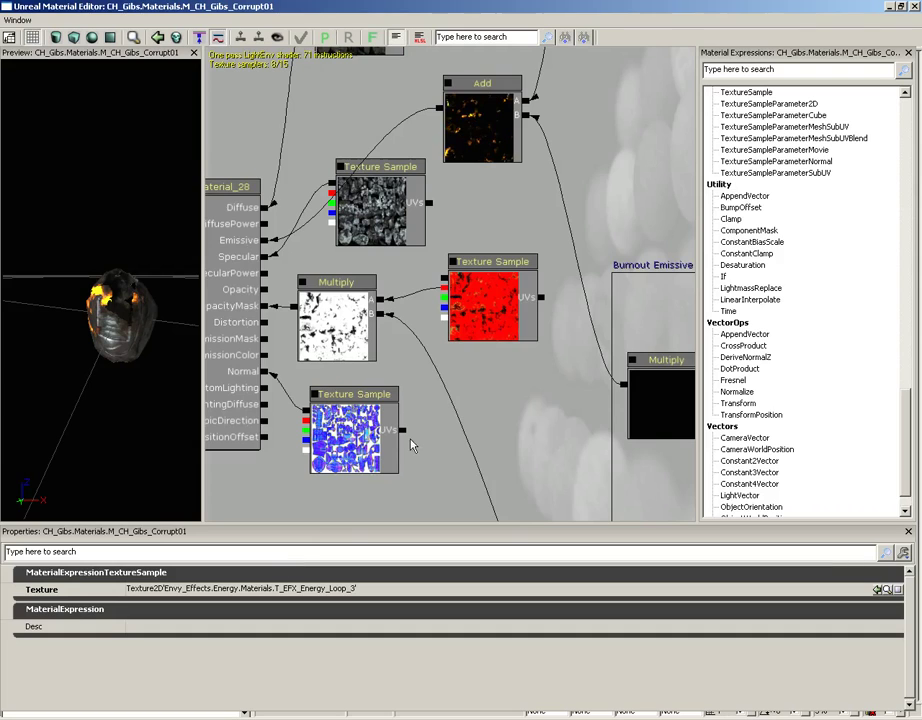
drag(237, 284, 334, 232)
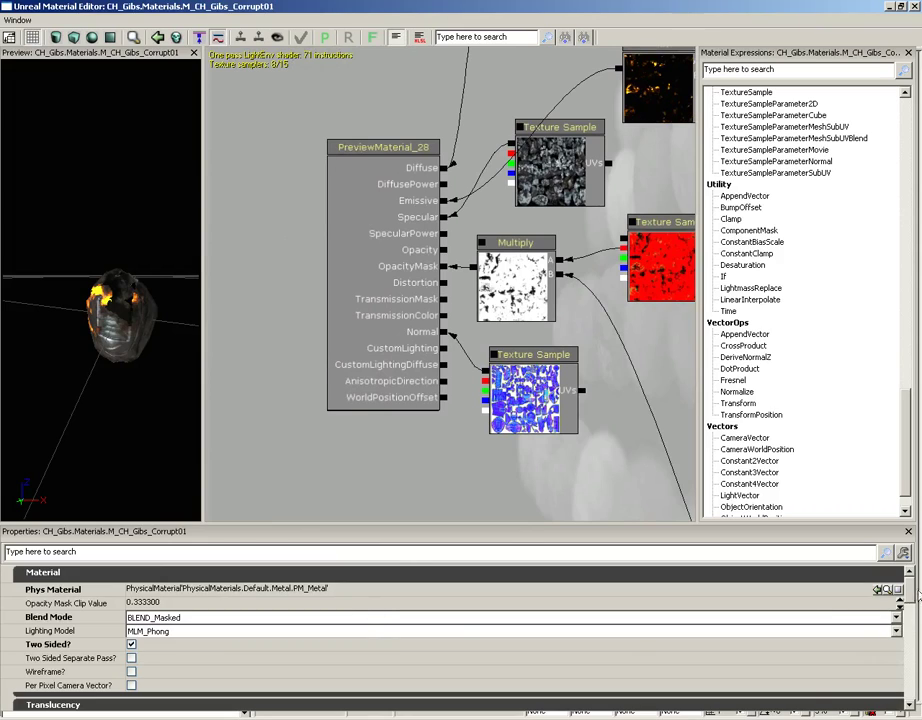
mouse_move(912, 592)
mouse_down()
mouse_move(912, 700)
mouse_move(912, 580)
mouse_up()
drag(614, 449, 482, 496)
- Inspect the Multiply, Texture Sample and Add nodes, then pan to the Panner, Fresnel and BurnTime nodes
click(384, 291)
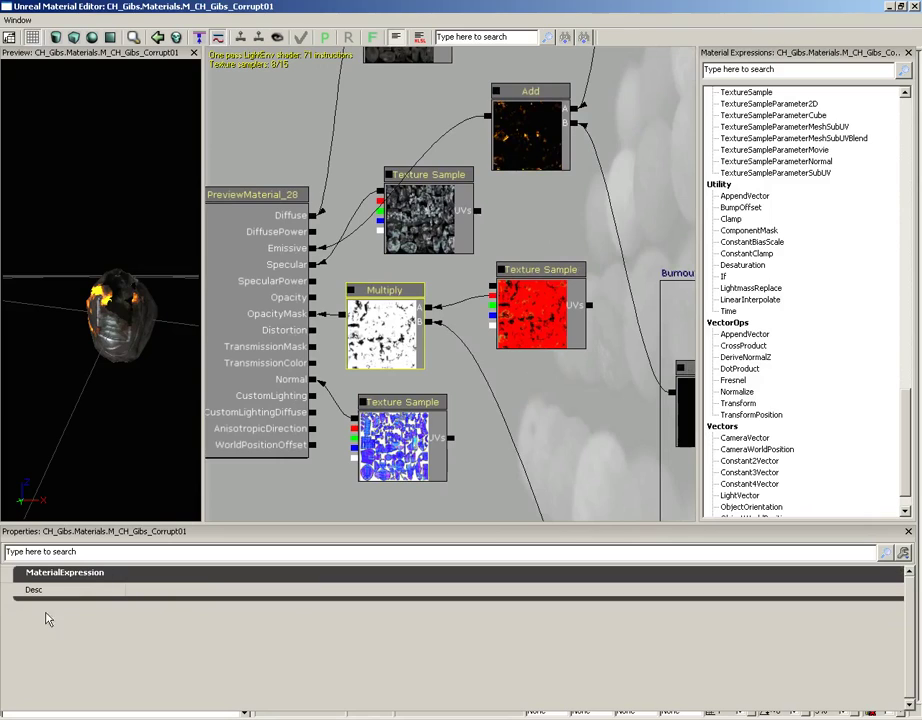
click(429, 210)
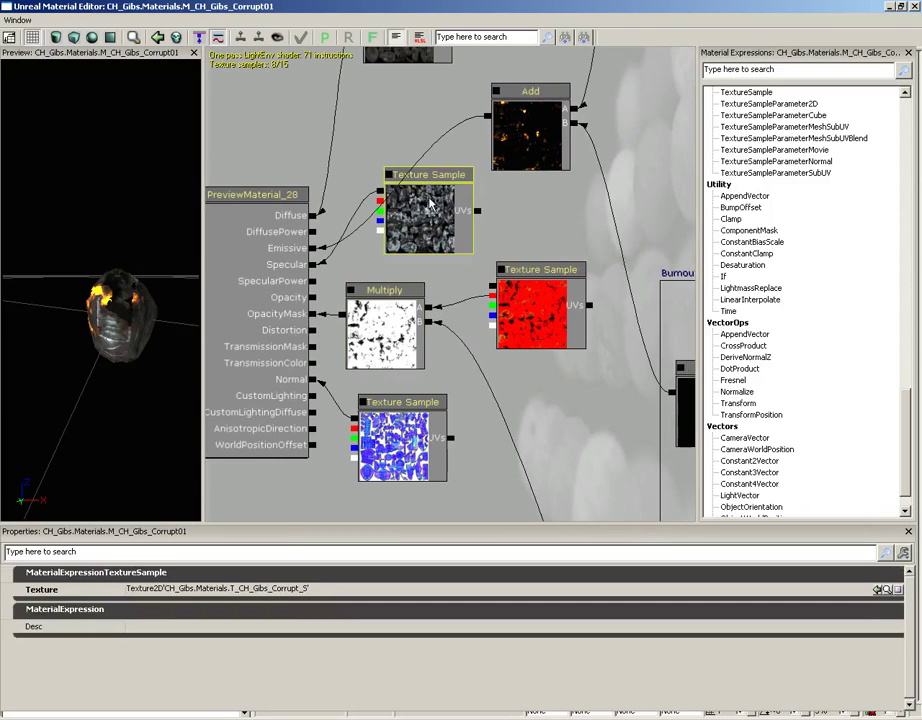
click(530, 135)
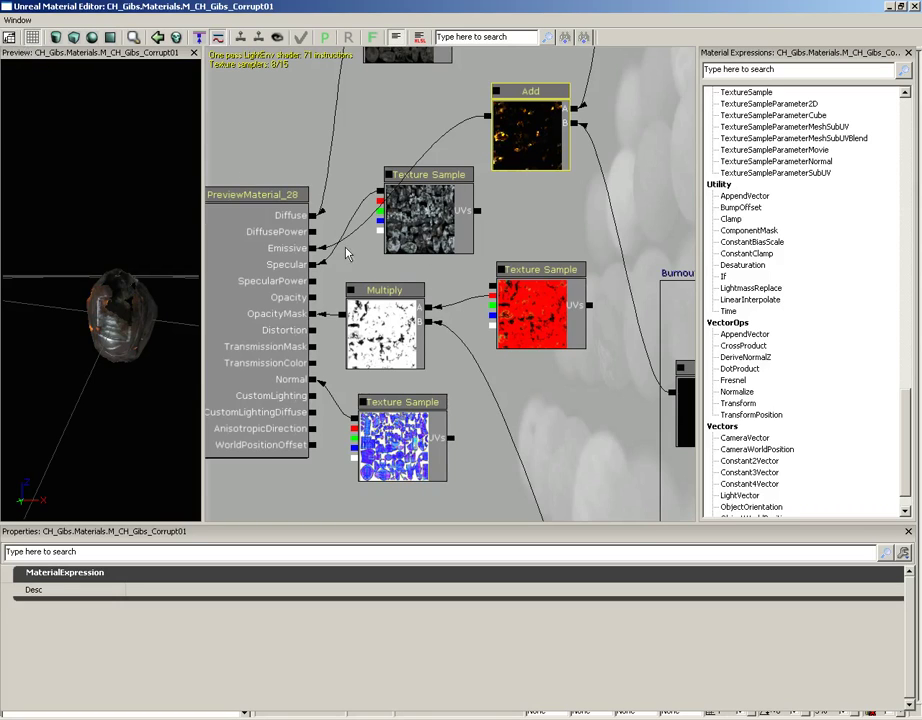
drag(256, 233, 328, 220)
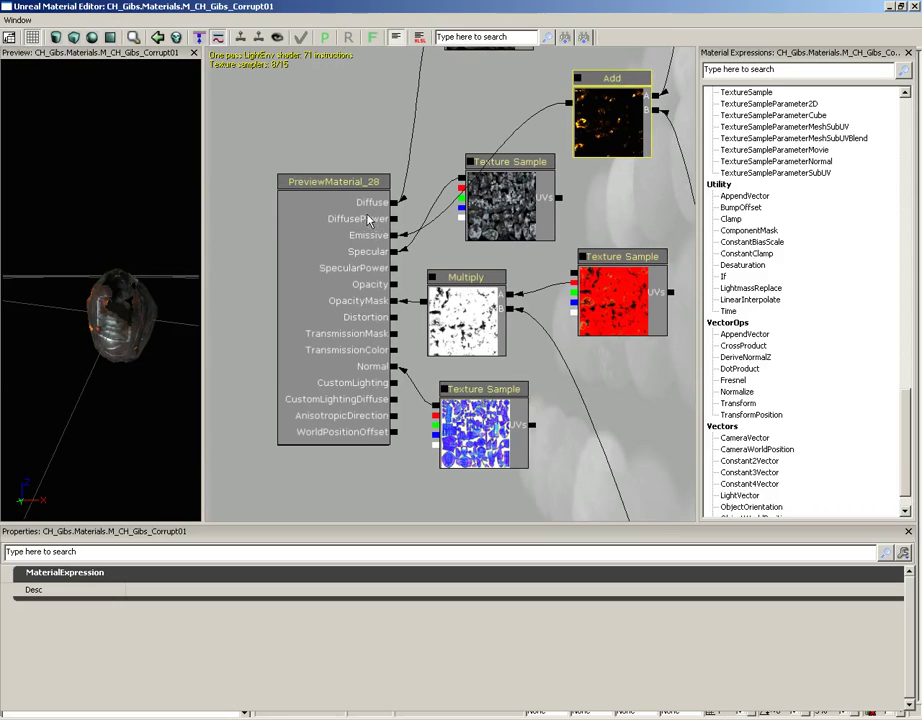
drag(605, 387, 207, 138)
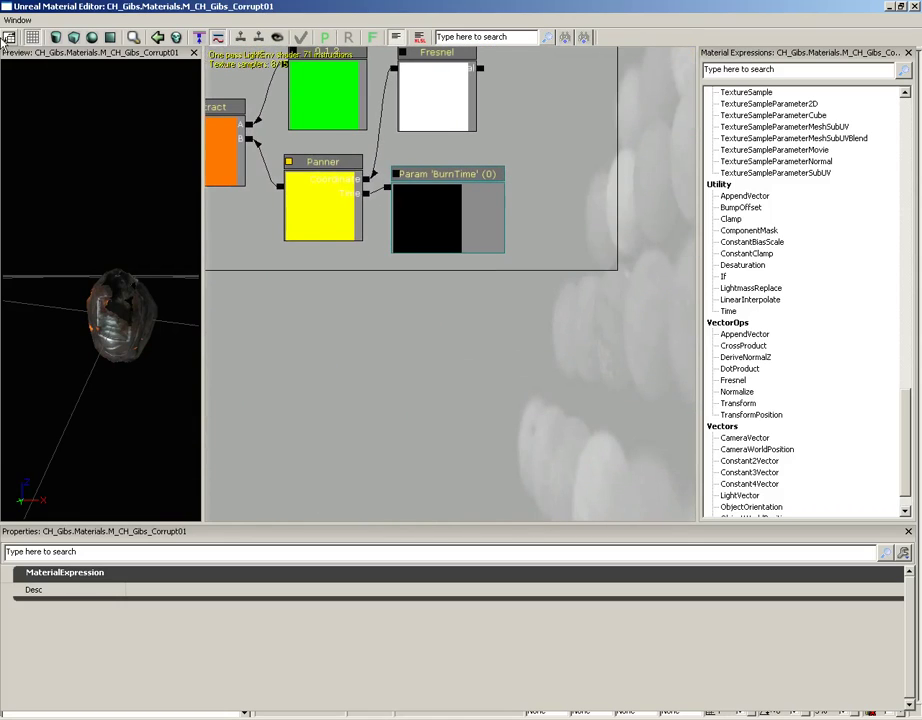
- Show the material's BLEND_Masked and Two Sided properties, then orbit the gib preview to a front view
click(8, 38)
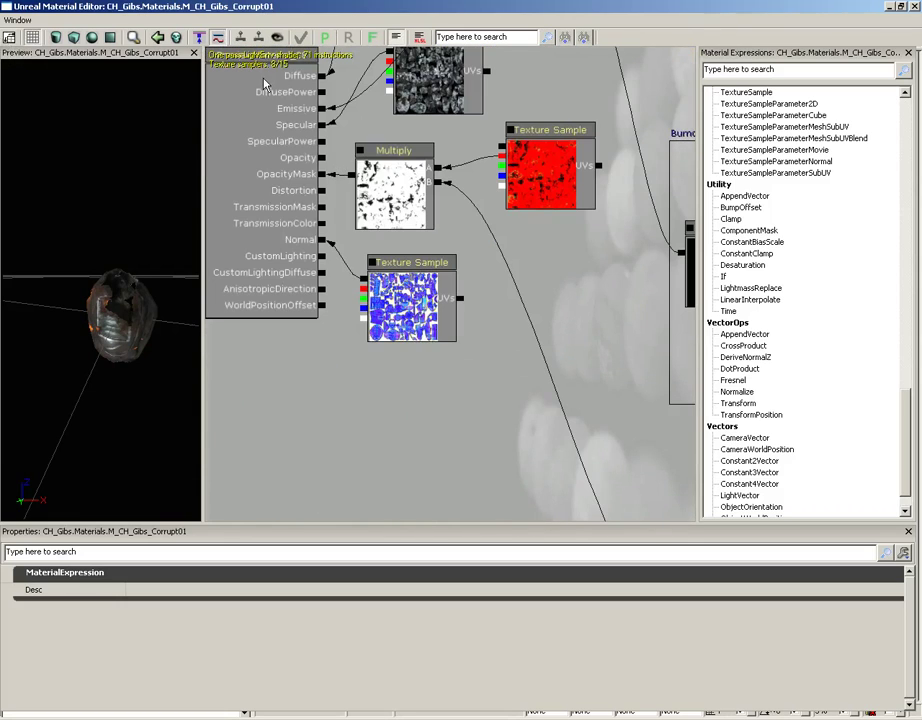
click(280, 108)
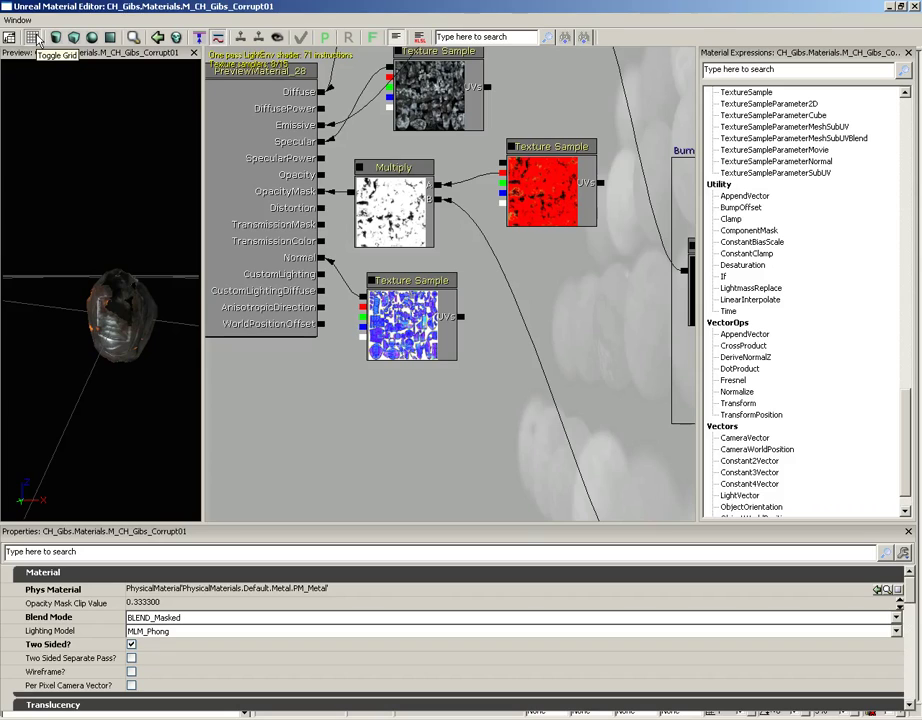
click(33, 37)
drag(35, 233, 122, 212)
click(33, 37)
click(33, 37)
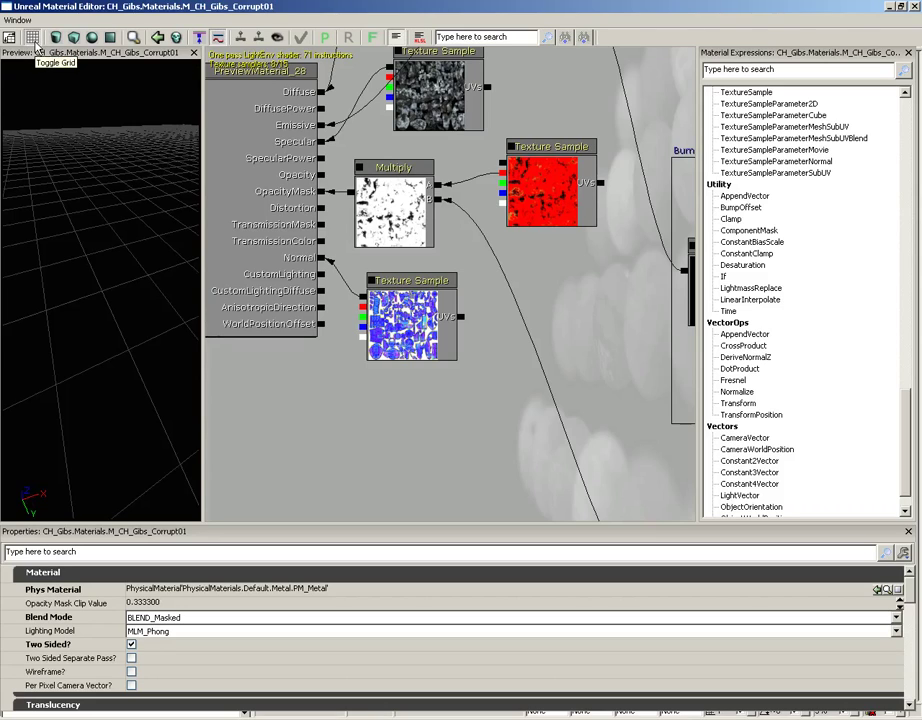
drag(68, 237, 202, 222)
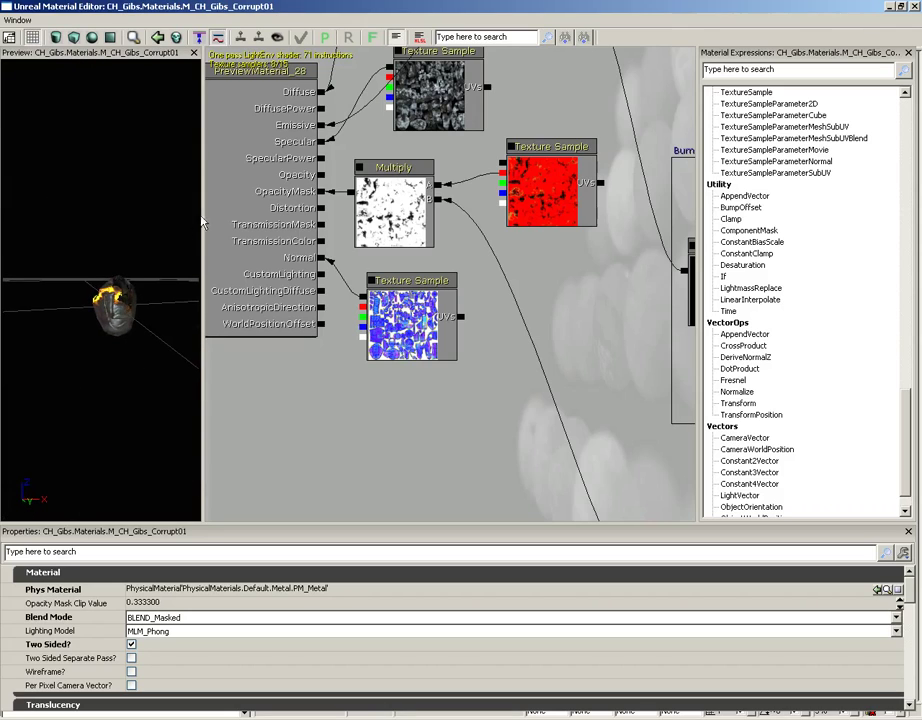
drag(146, 288, 120, 305)
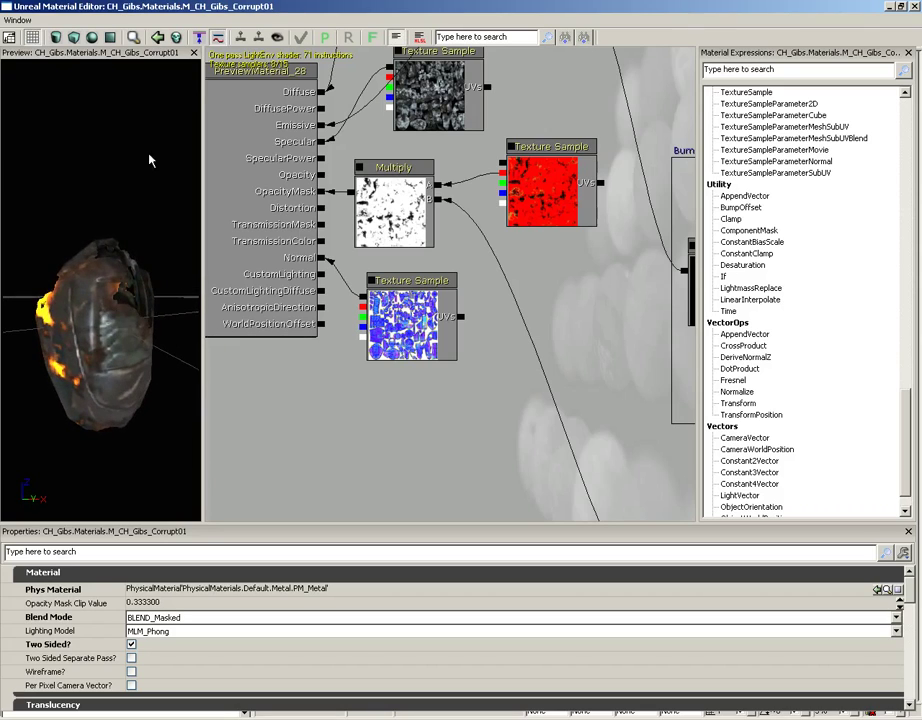
- Preview the material on cylinder, sphere and cube meshes, then find it in the Content Browser
click(60, 38)
drag(53, 125, 66, 160)
scroll(70, 205, down, 3)
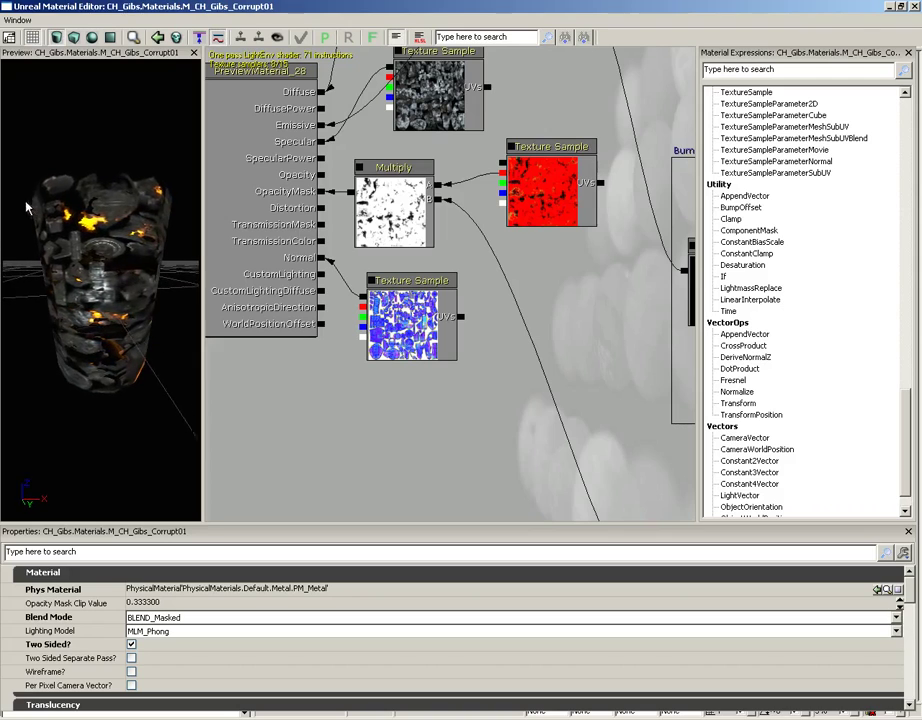
click(56, 37)
click(74, 37)
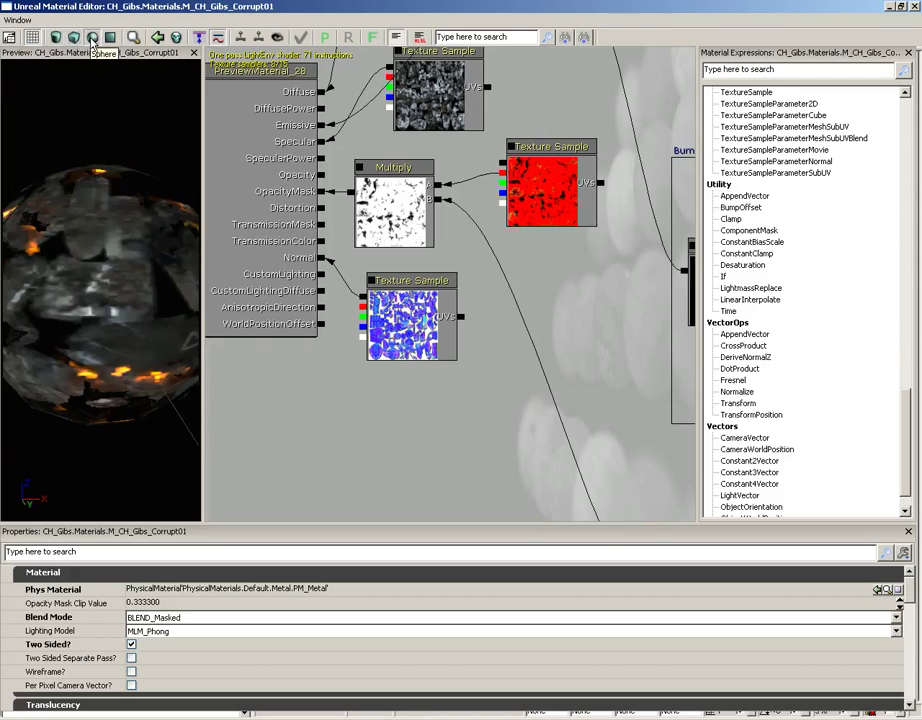
scroll(105, 215, down, 2)
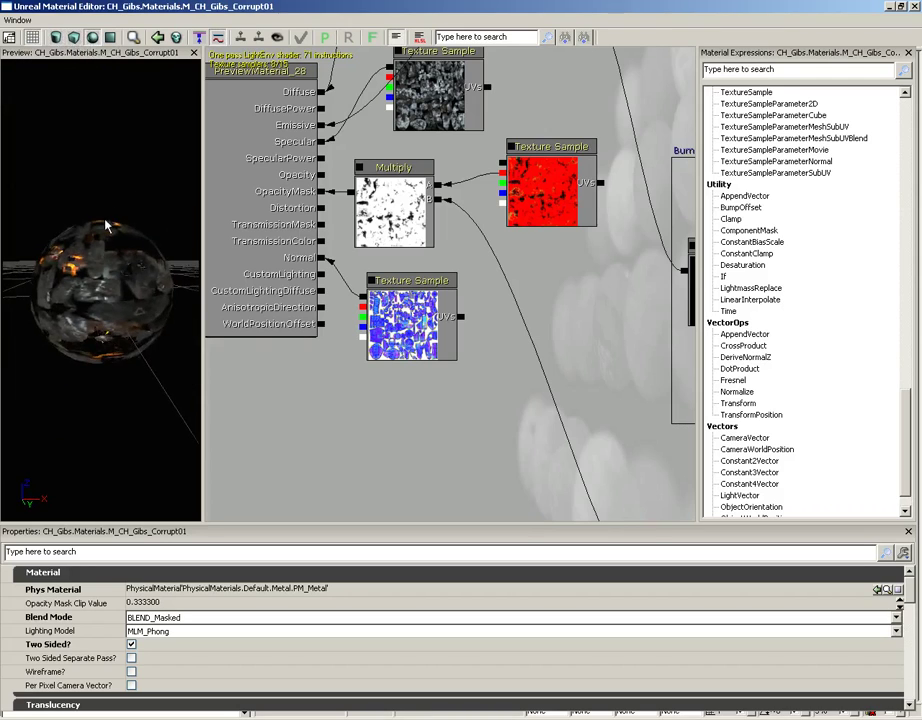
click(110, 38)
mouse_move(135, 228)
mouse_down()
mouse_move(66, 212)
mouse_move(200, 212)
mouse_move(191, 154)
mouse_move(137, 208)
mouse_up()
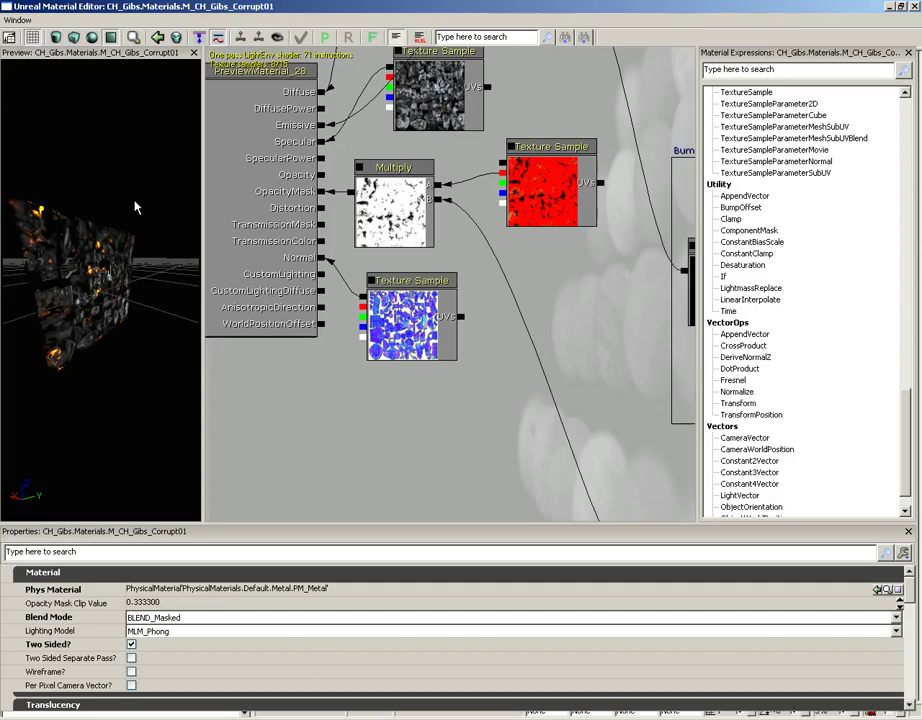
click(133, 38)
mouse_move(332, 298)
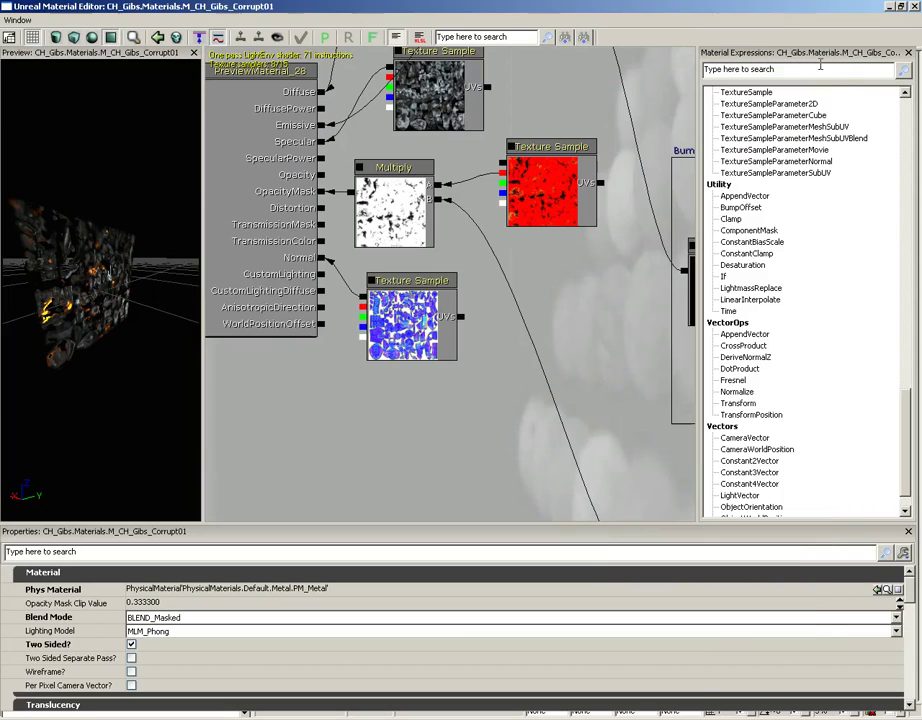
- Close the Content Browser and drop an unconnected Clamp node beside the Burnout Emissive group
click(593, 55)
drag(585, 133, 489, 280)
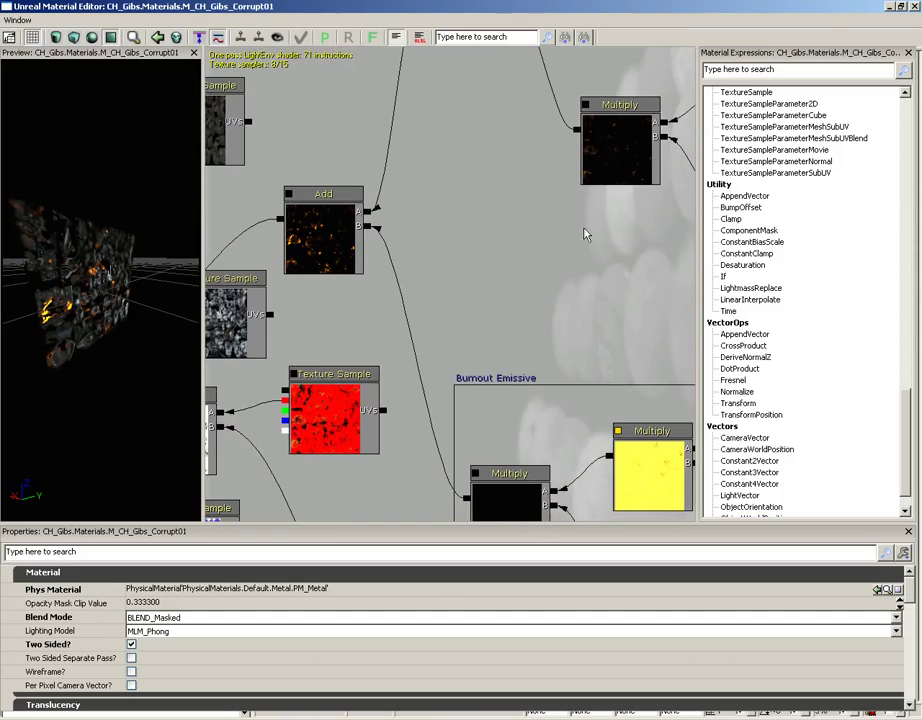
drag(734, 224, 720, 218)
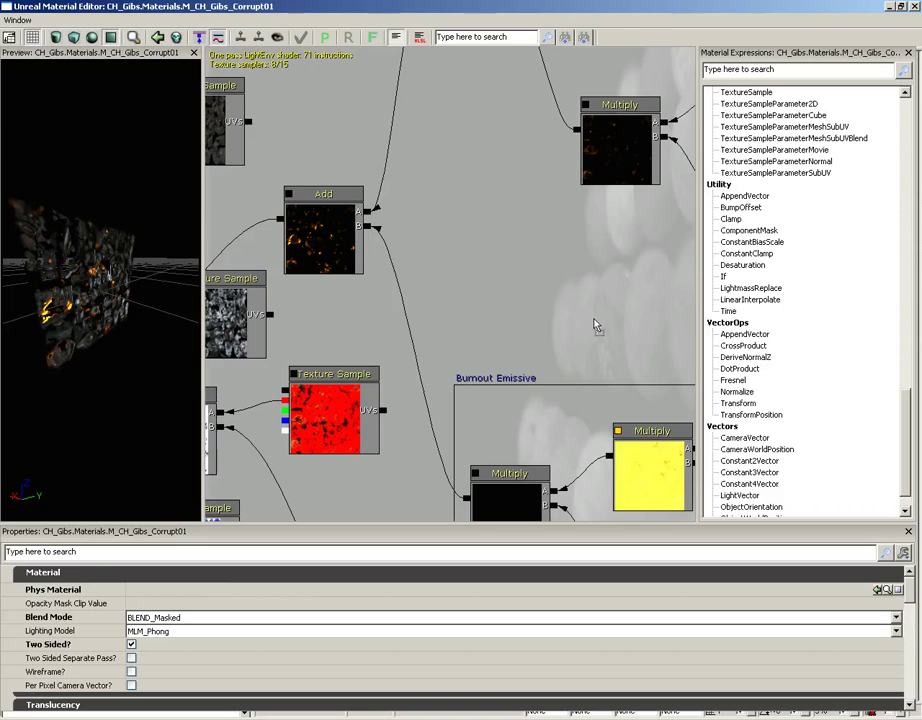
drag(594, 325, 597, 321)
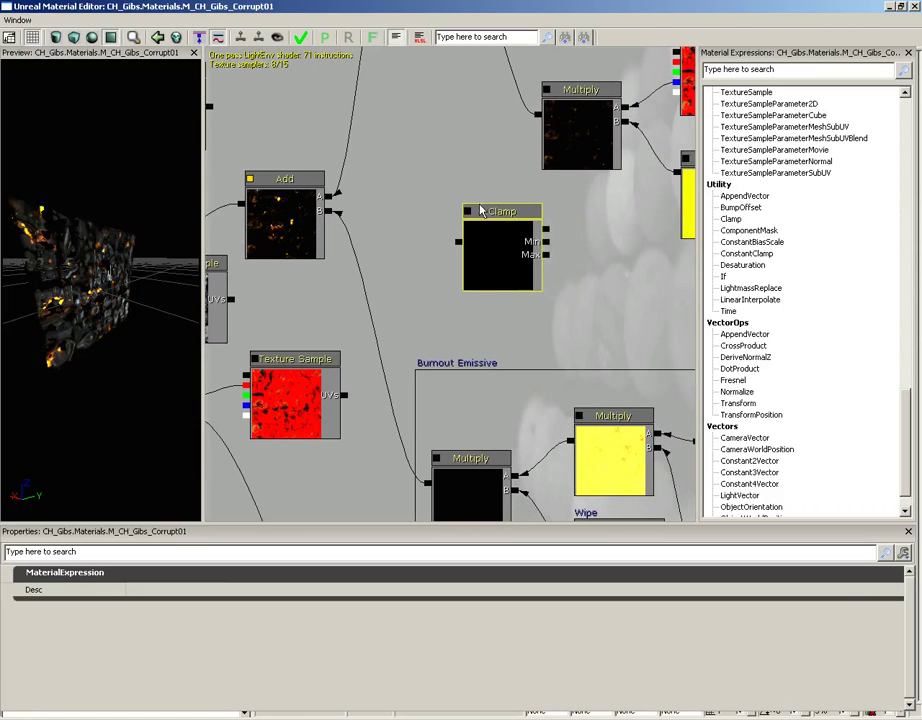
click(175, 38)
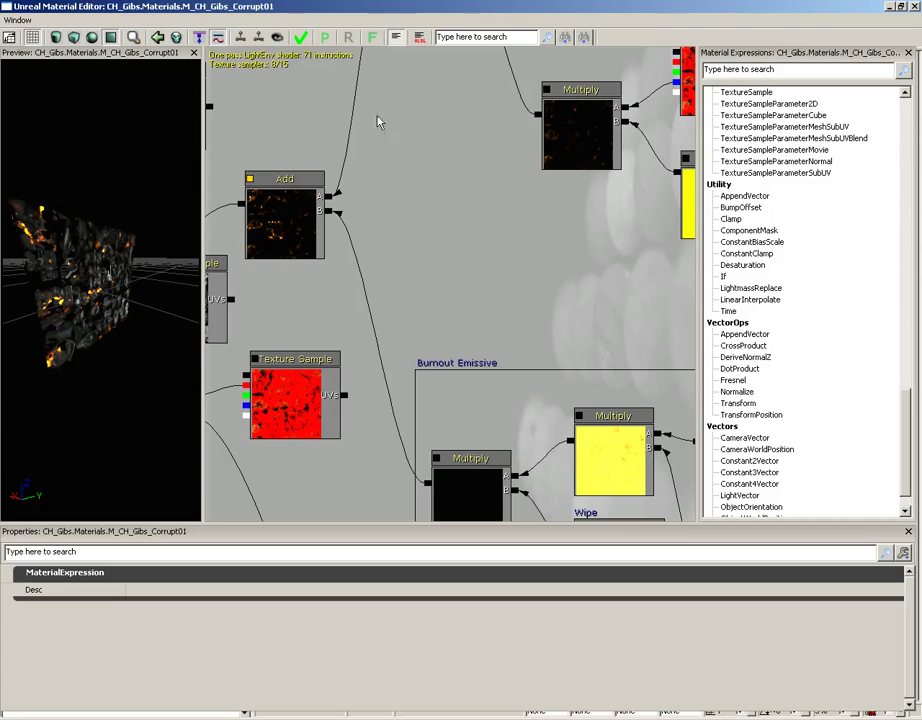
click(199, 38)
drag(448, 240, 257, 392)
click(513, 237)
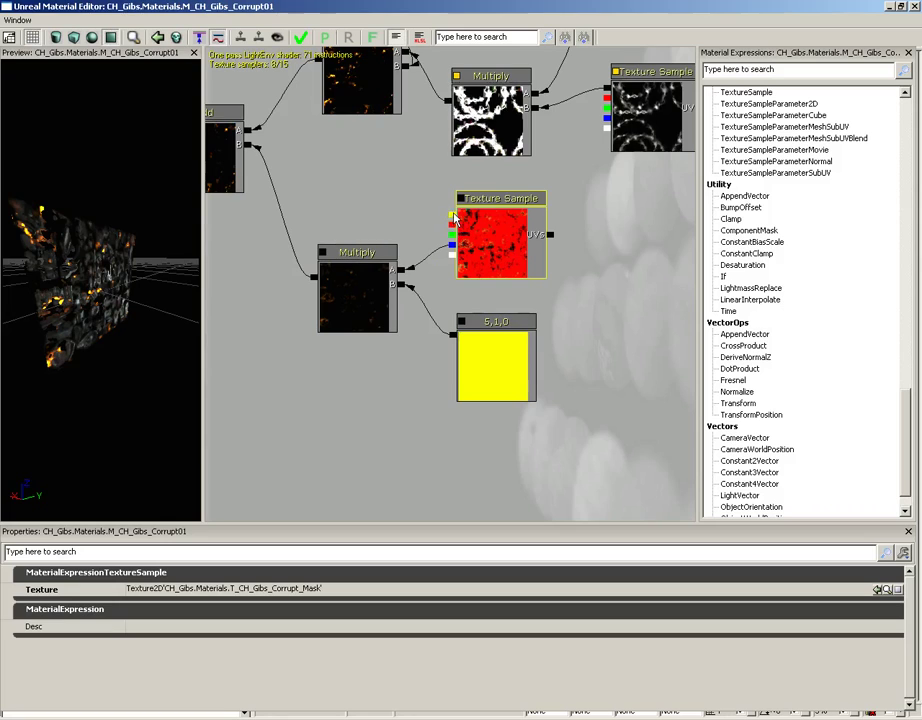
click(200, 38)
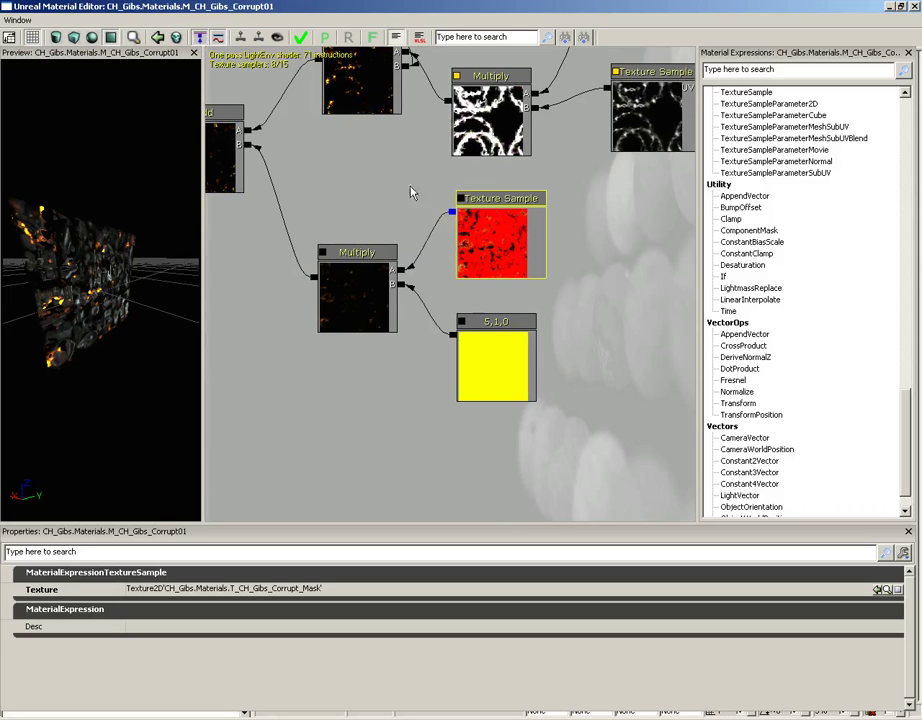
drag(412, 185, 347, 289)
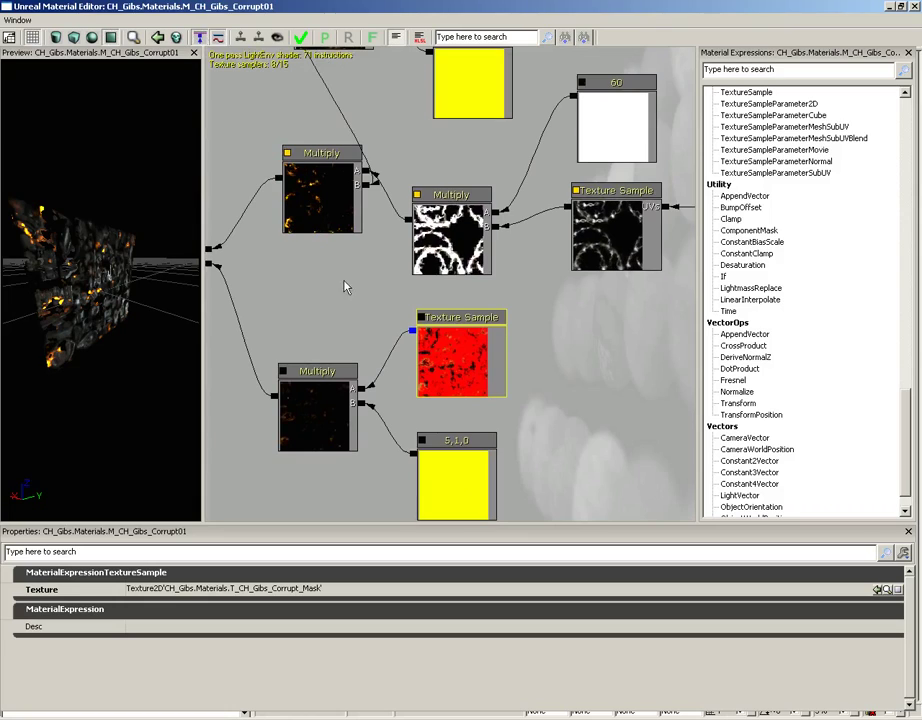
click(200, 39)
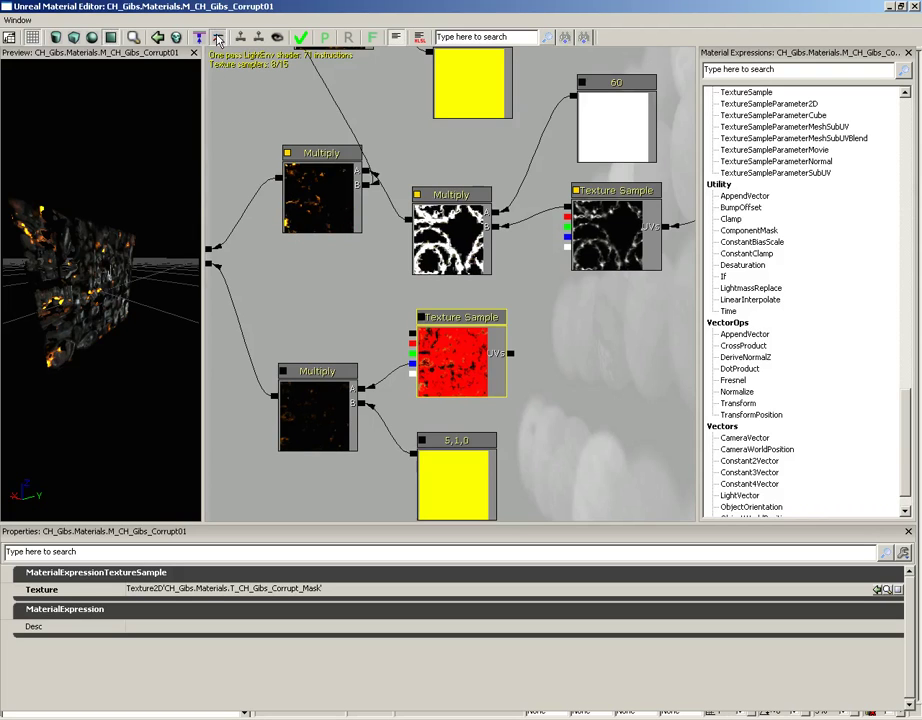
drag(267, 179, 377, 399)
scroll(377, 399, down, 1)
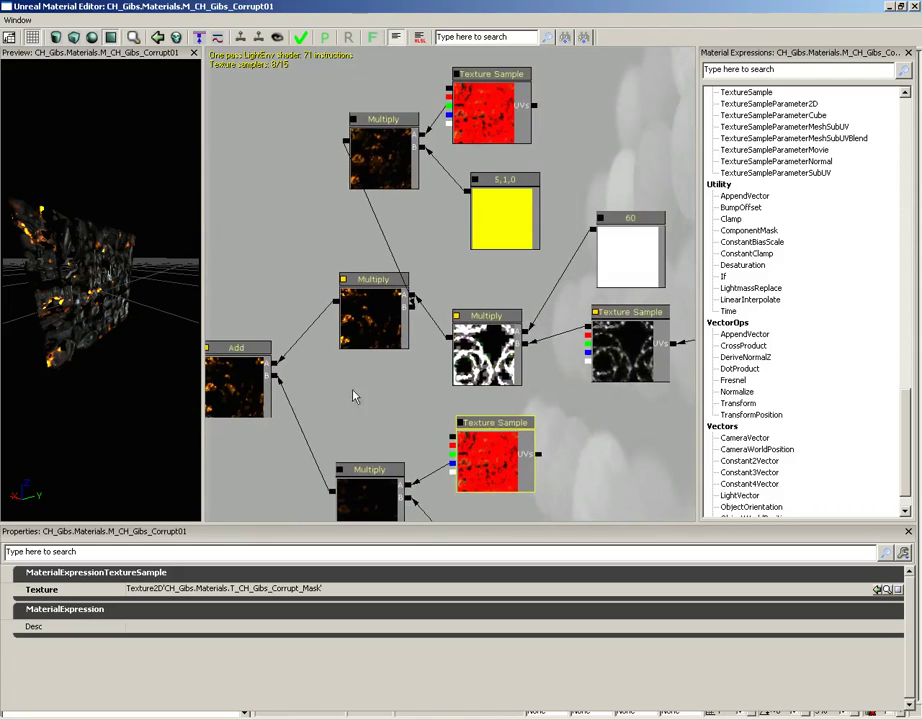
click(215, 39)
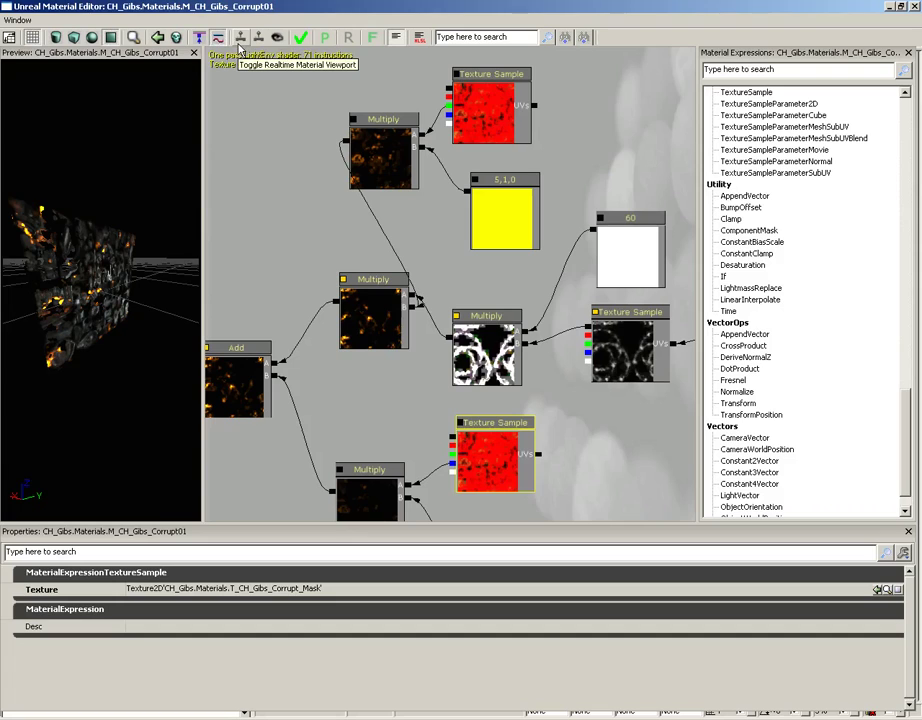
- Rotate and zoom the gib preview, then turn on realtime material preview to animate the embers
drag(183, 128, 133, 245)
scroll(133, 245, up, 5)
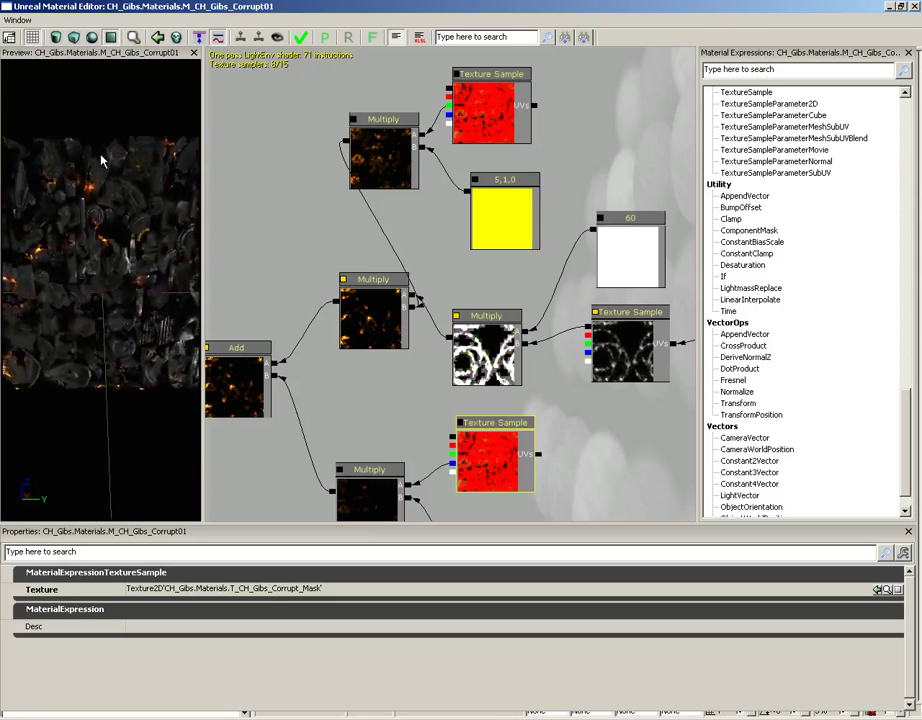
scroll(101, 252, up, 2)
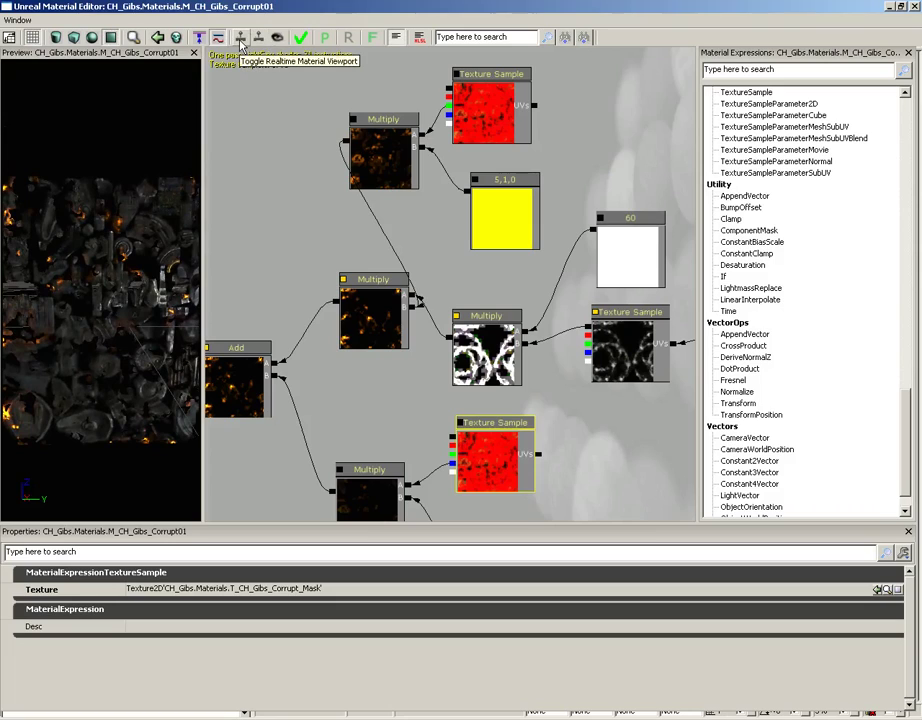
click(241, 40)
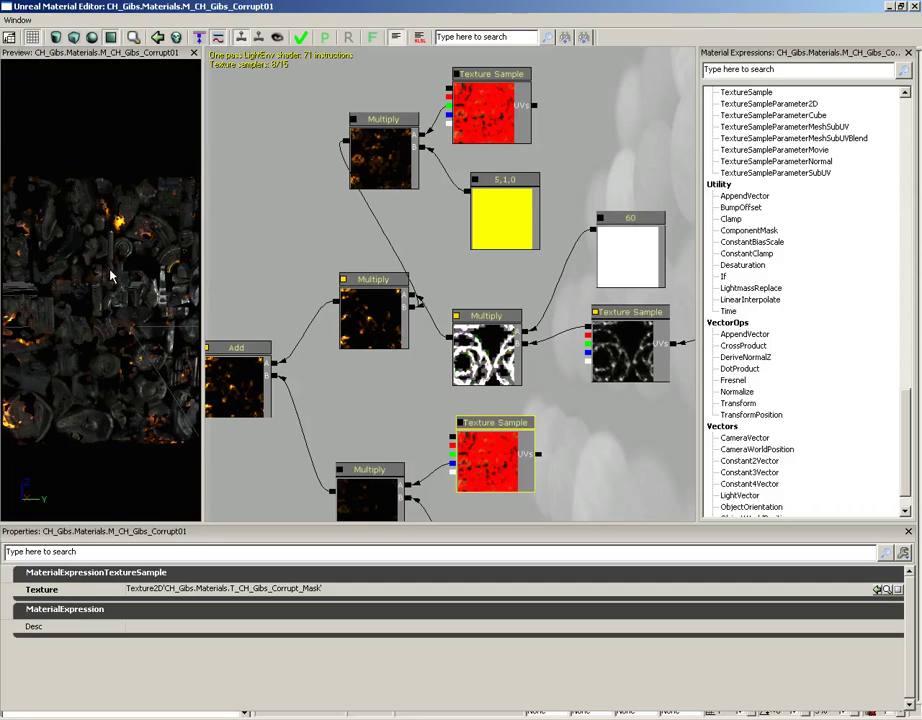
drag(75, 200, 72, 352)
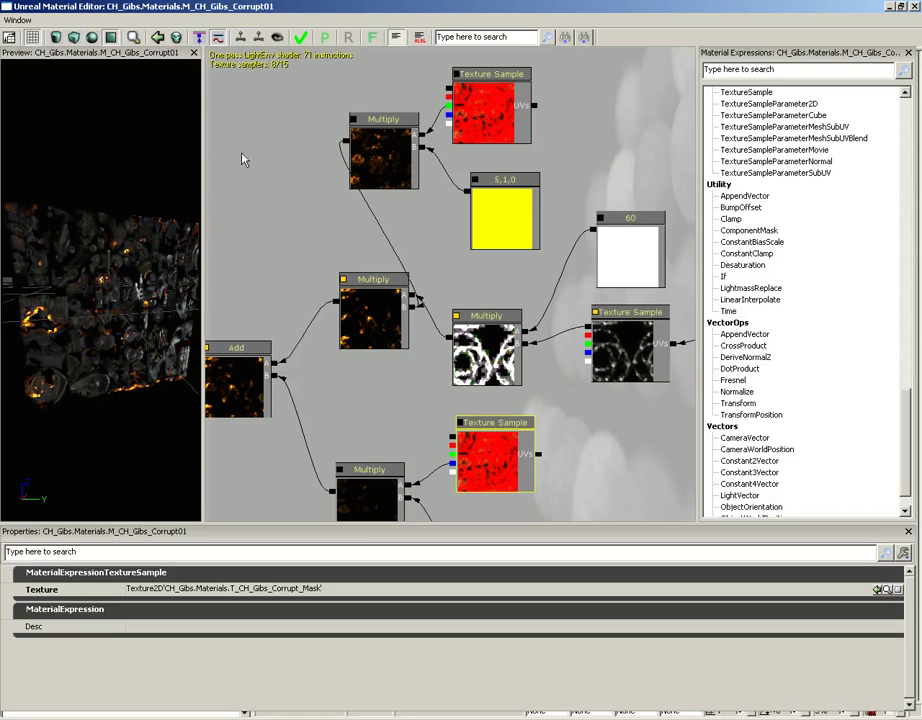
- Turn on realtime expression thumbnails and shift the node graph to reveal more nodes
click(258, 40)
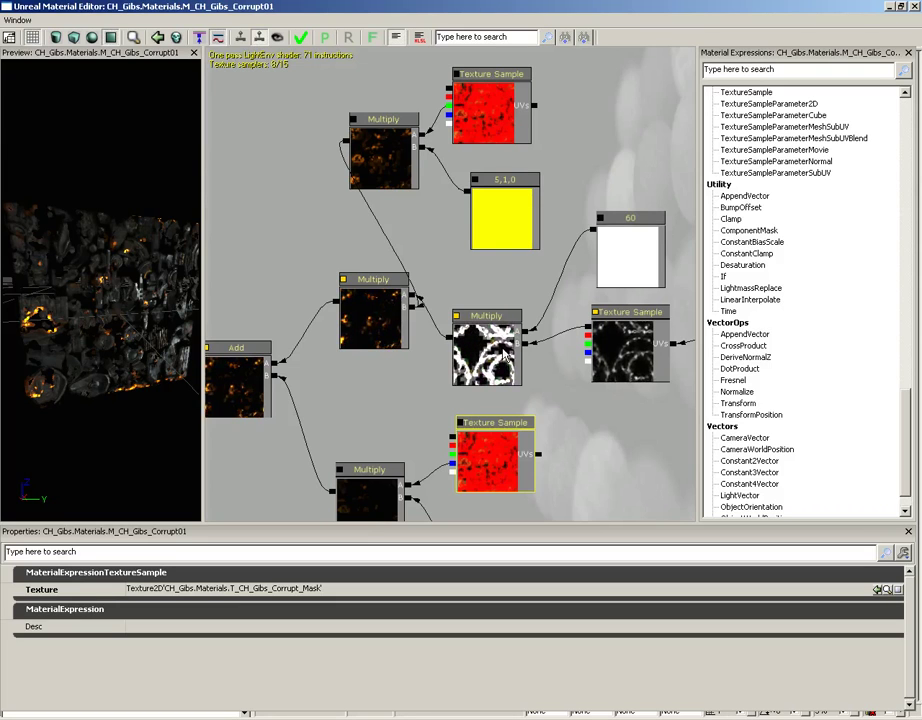
drag(505, 355, 531, 361)
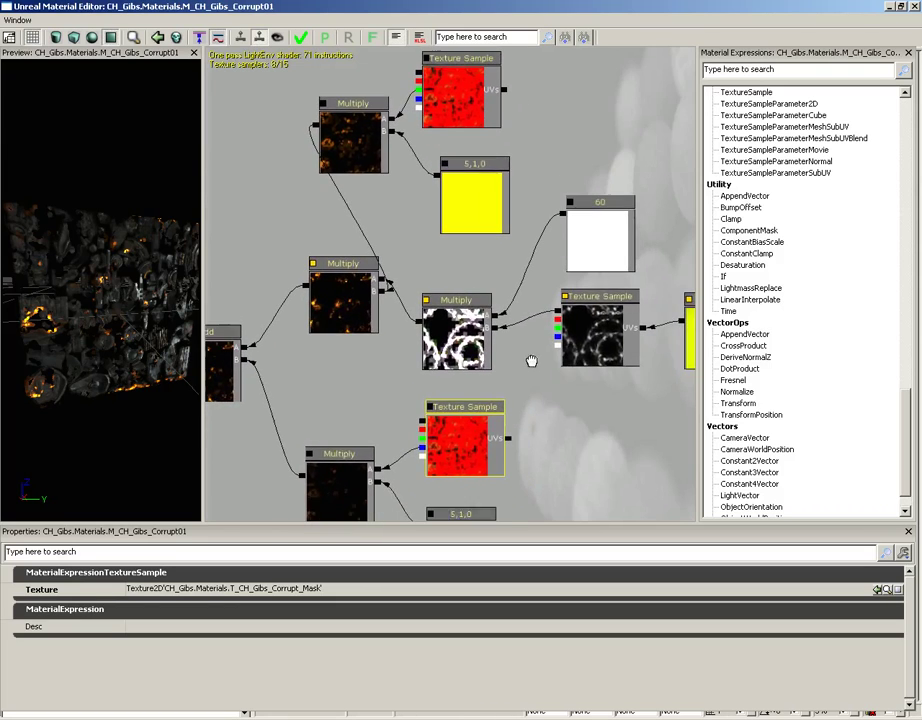
scroll(527, 362, up, 2)
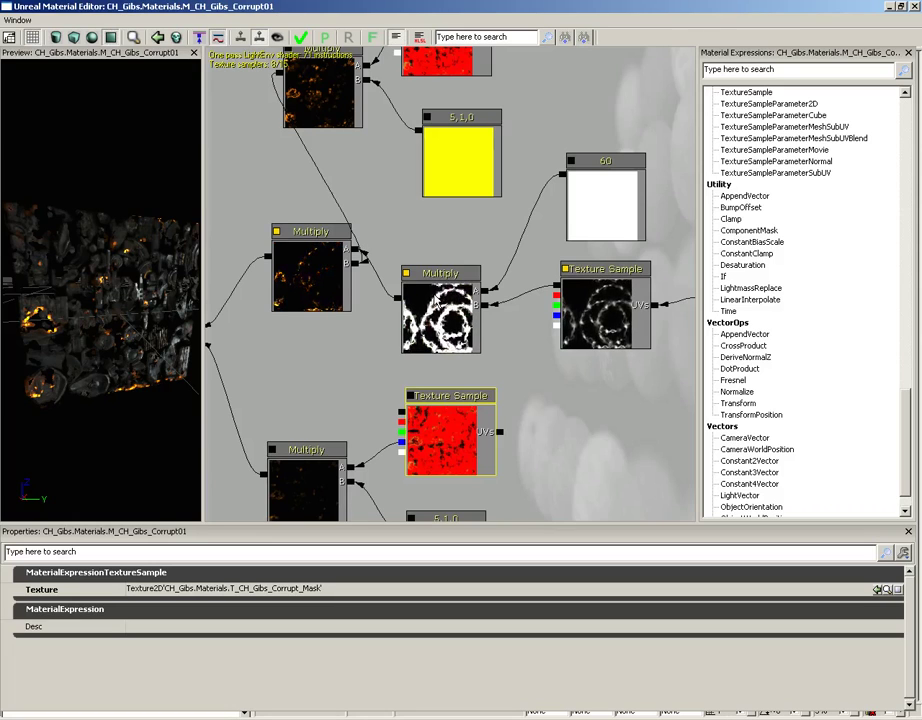
drag(514, 319, 508, 315)
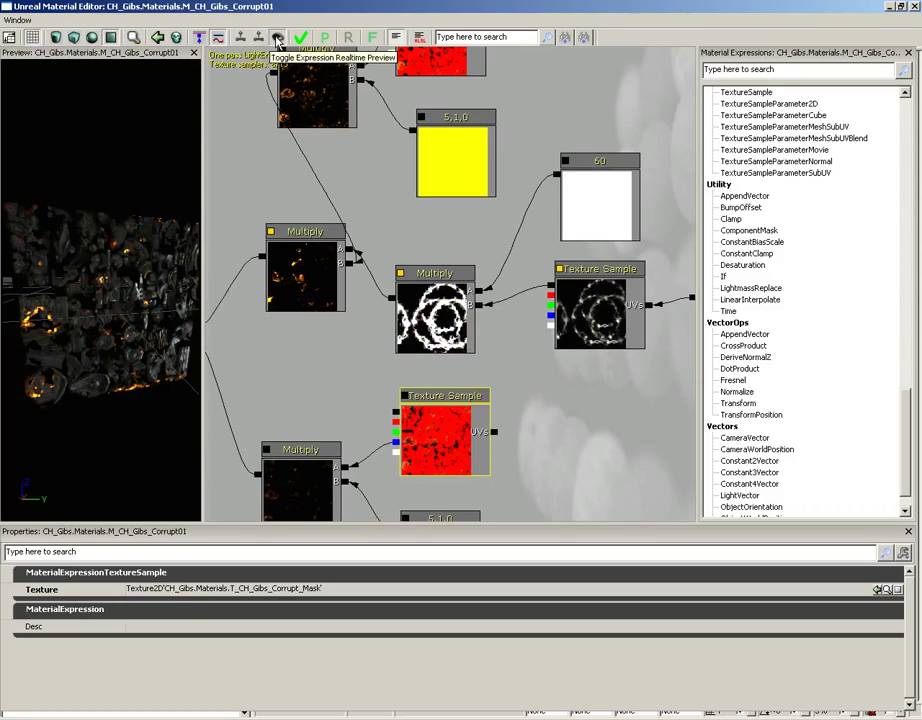
- Enable per-node live previews while panning along the Panner chain, then disable them again
click(277, 39)
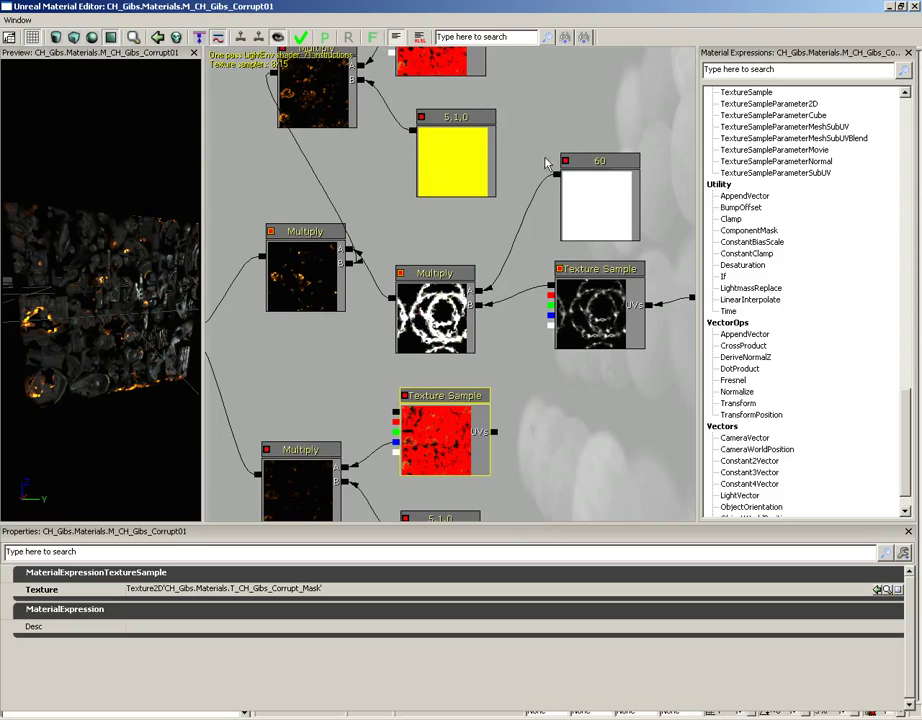
drag(566, 164, 489, 185)
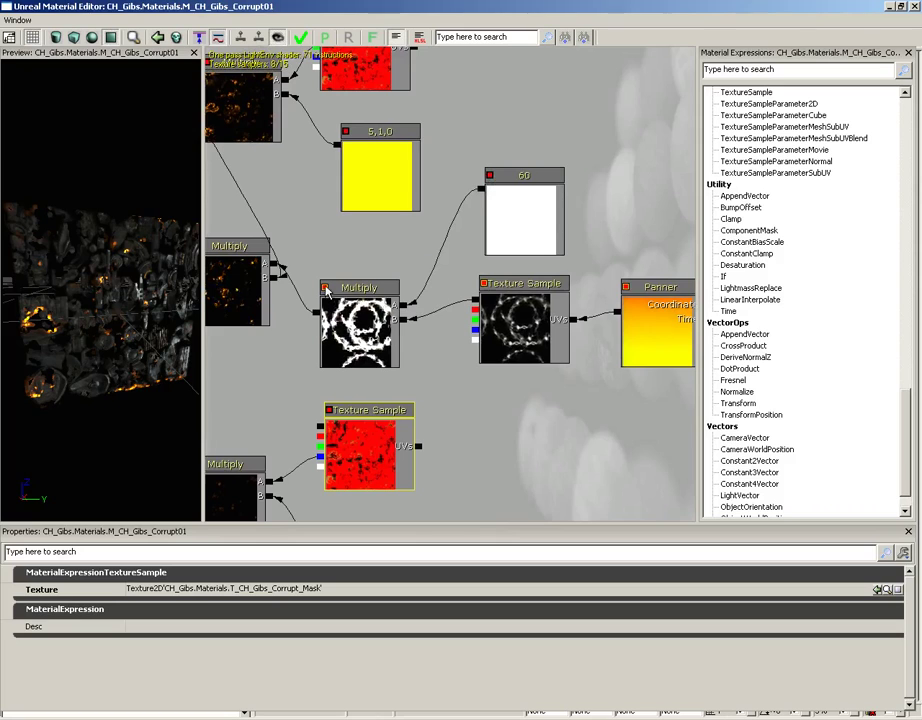
drag(390, 225, 432, 232)
drag(452, 186, 488, 207)
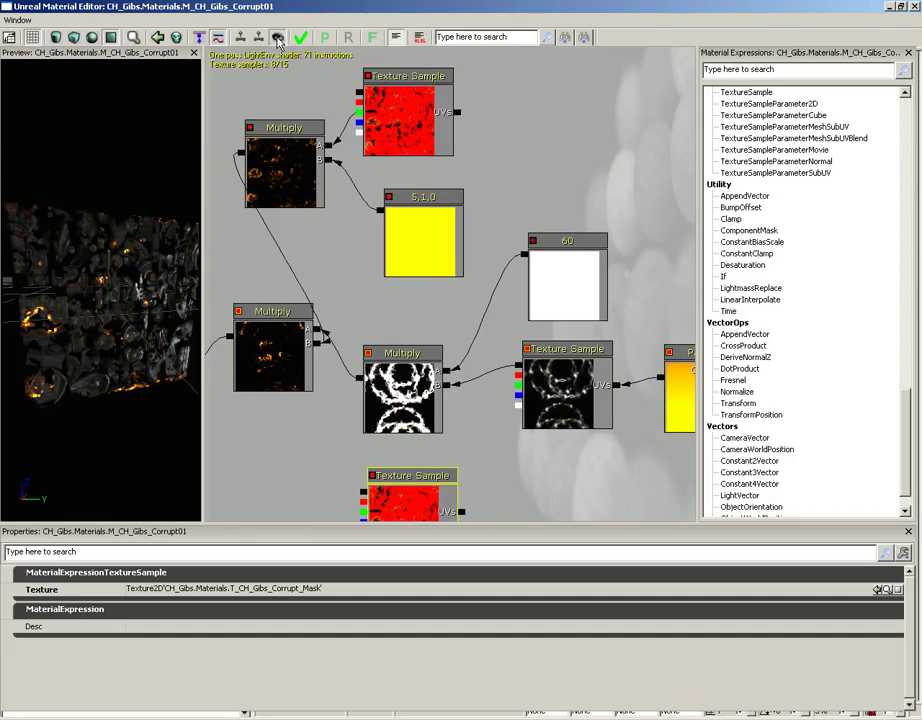
click(278, 38)
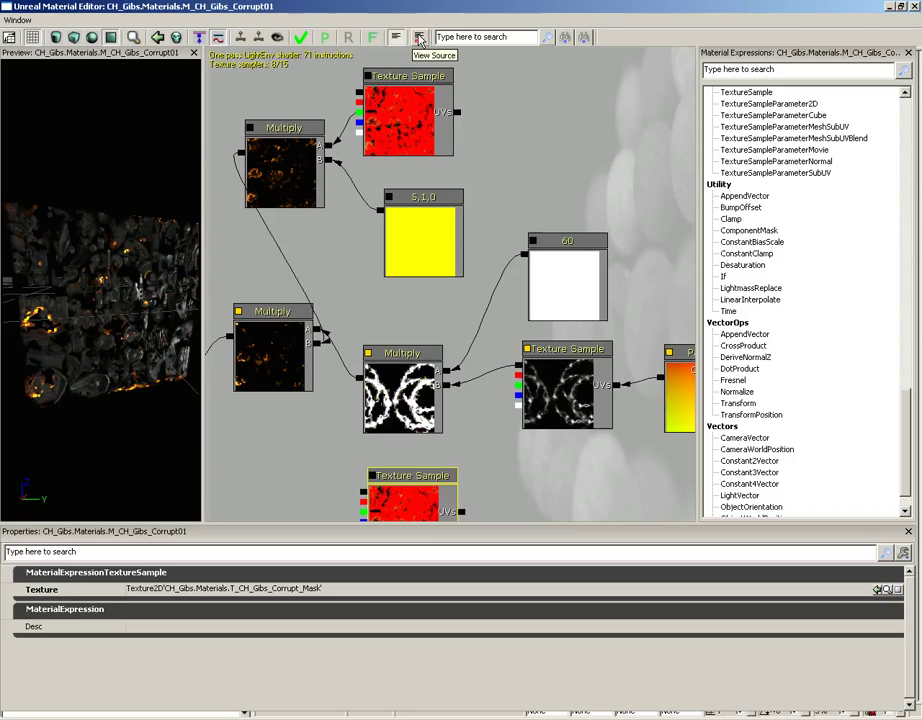
click(311, 170)
click(432, 237)
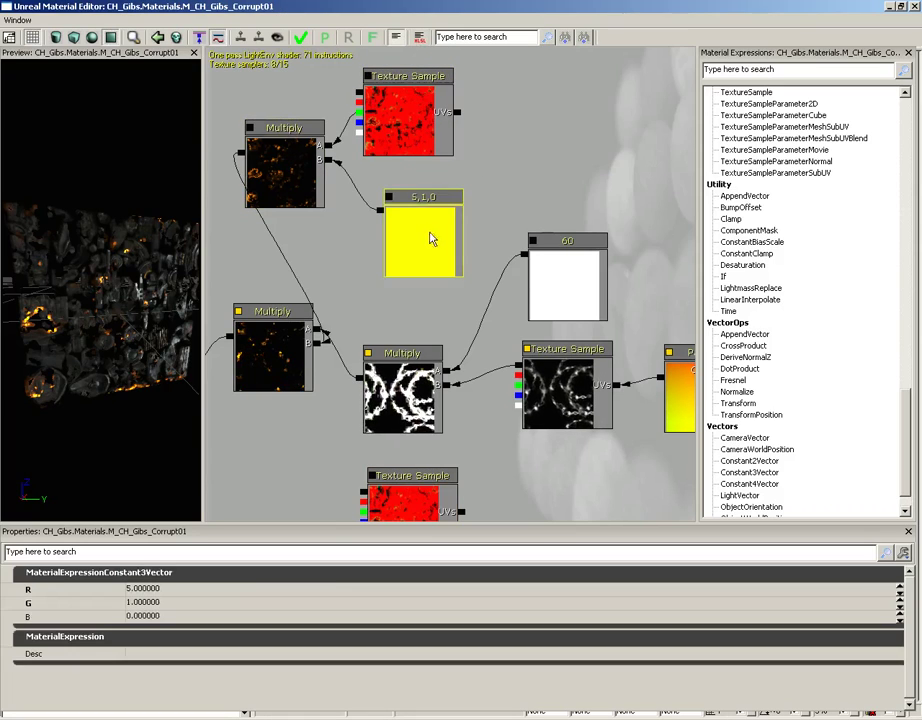
click(568, 292)
click(565, 395)
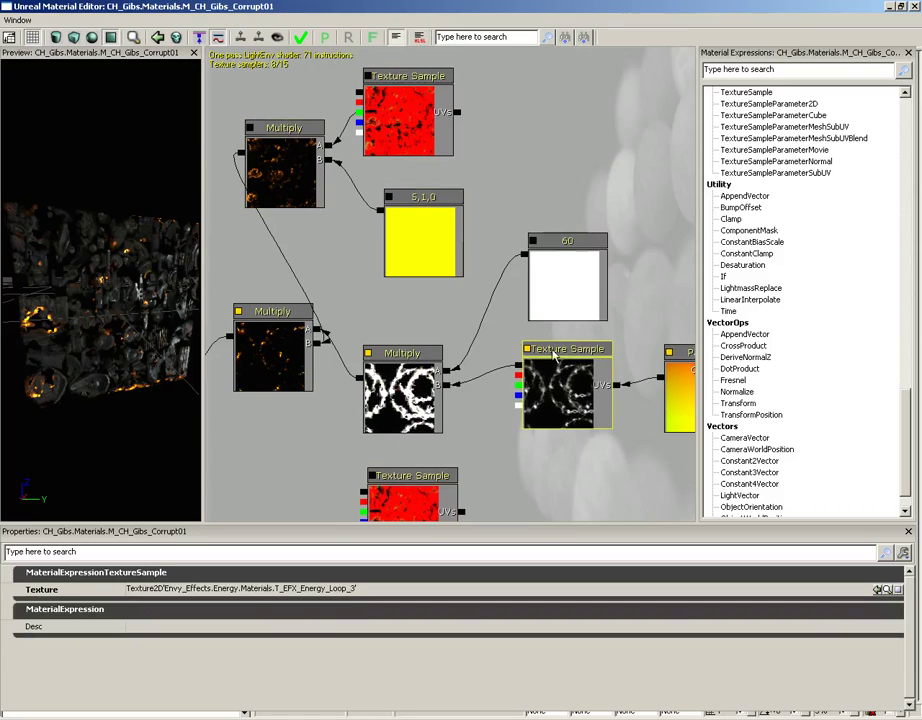
click(421, 38)
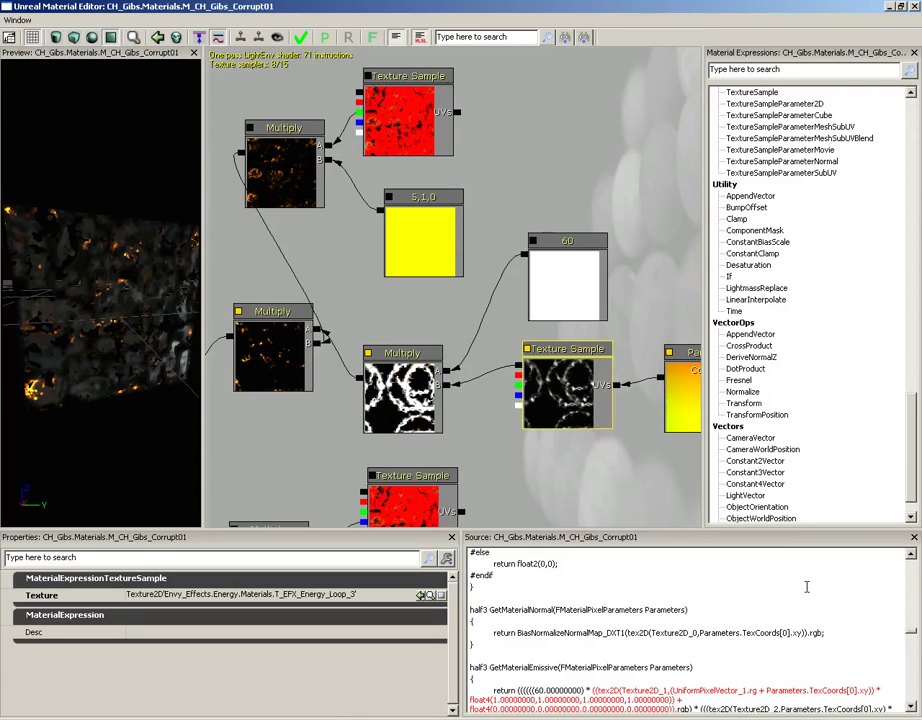
scroll(880, 634, down, 5)
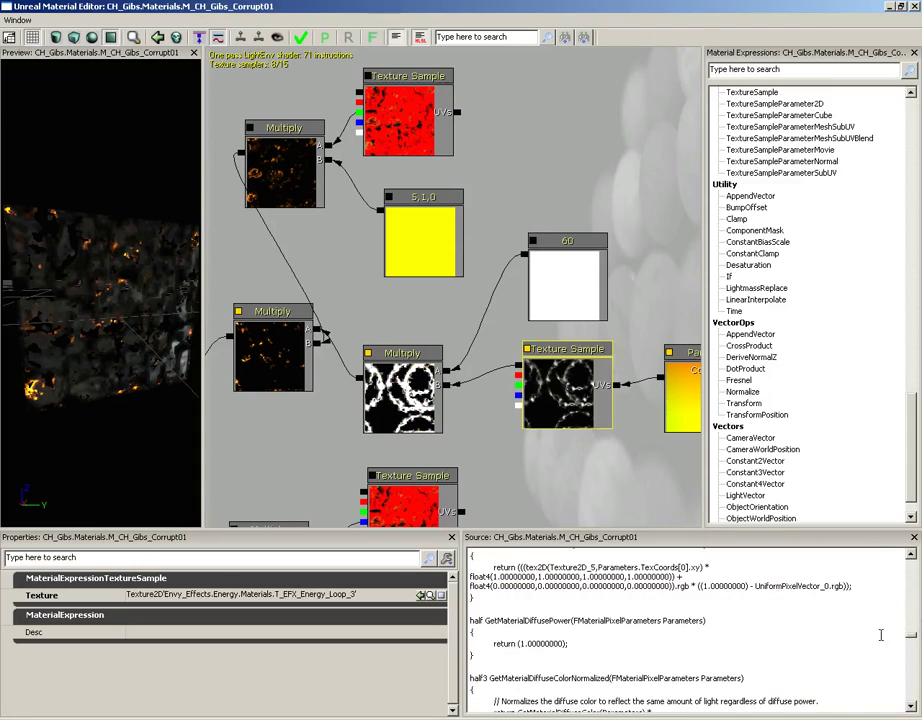
scroll(806, 646, down, 4)
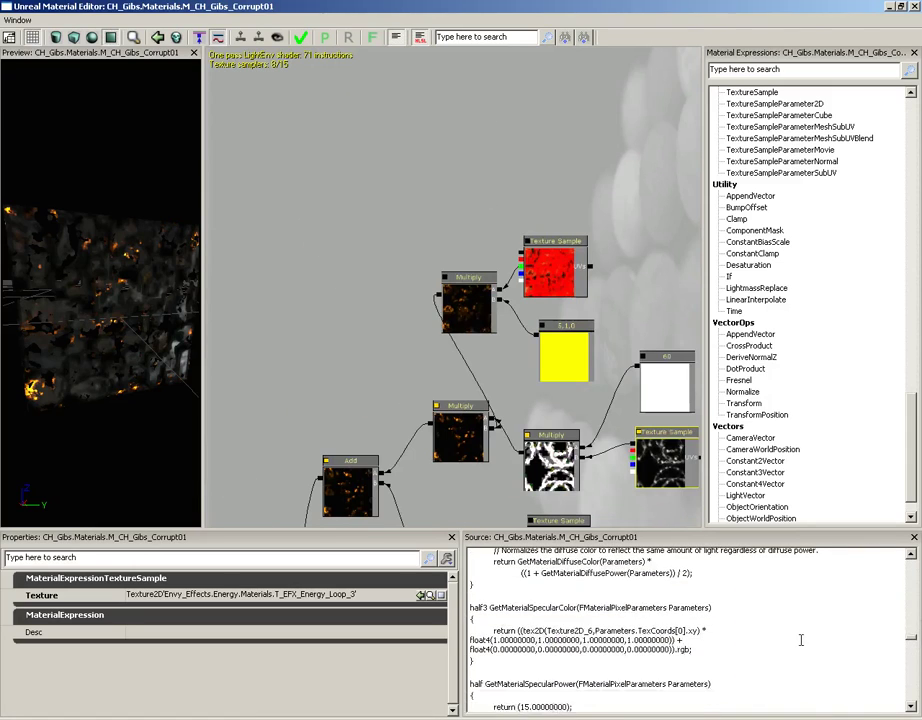
scroll(801, 640, down, 5)
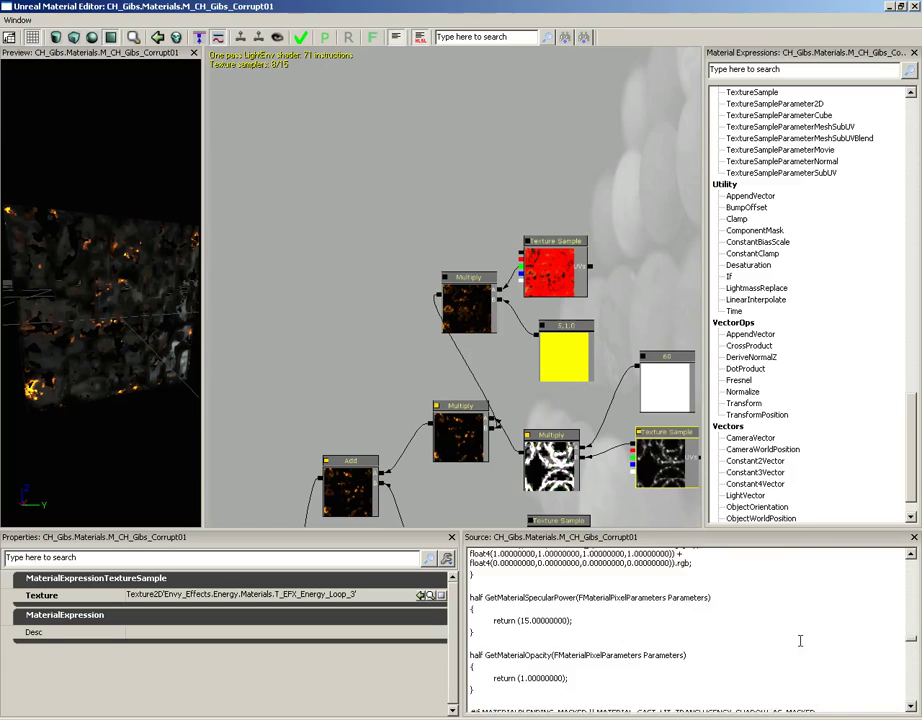
click(409, 38)
drag(502, 112, 315, 57)
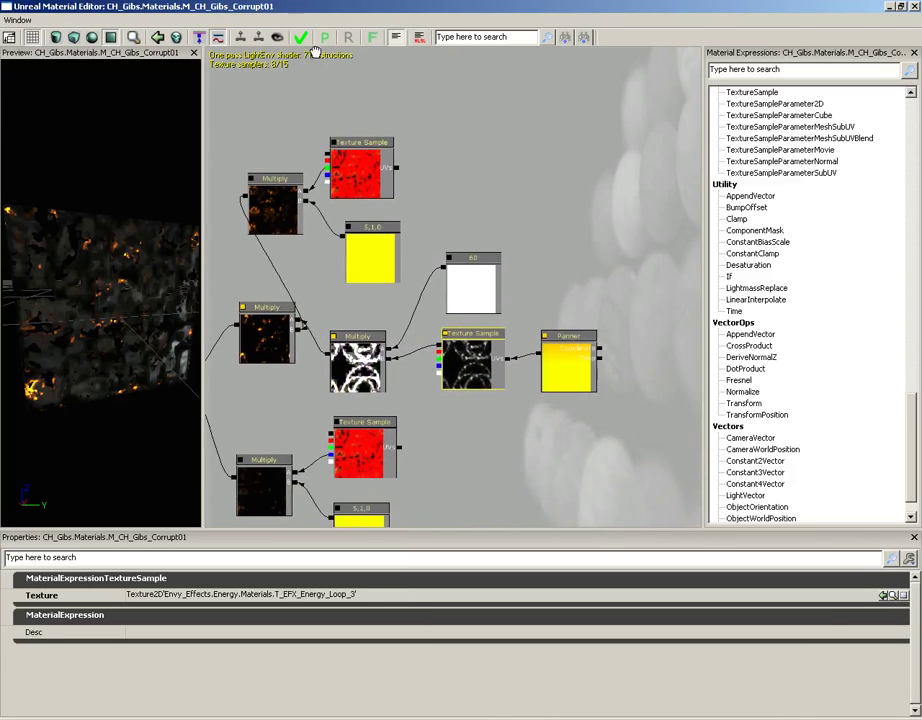
click(474, 36)
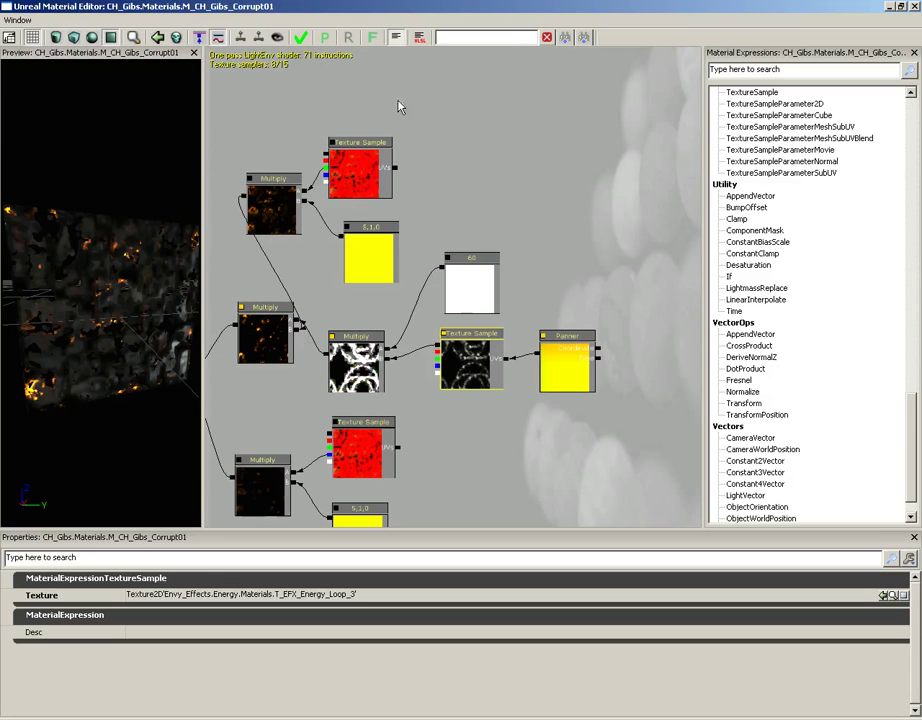
drag(398, 107, 282, 191)
scroll(282, 191, up, 4)
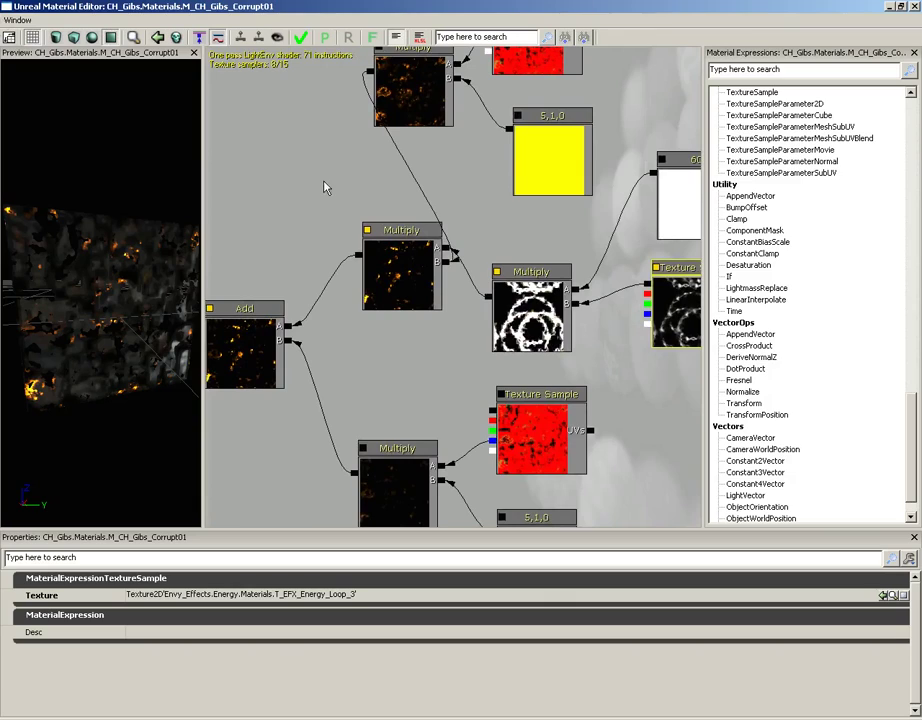